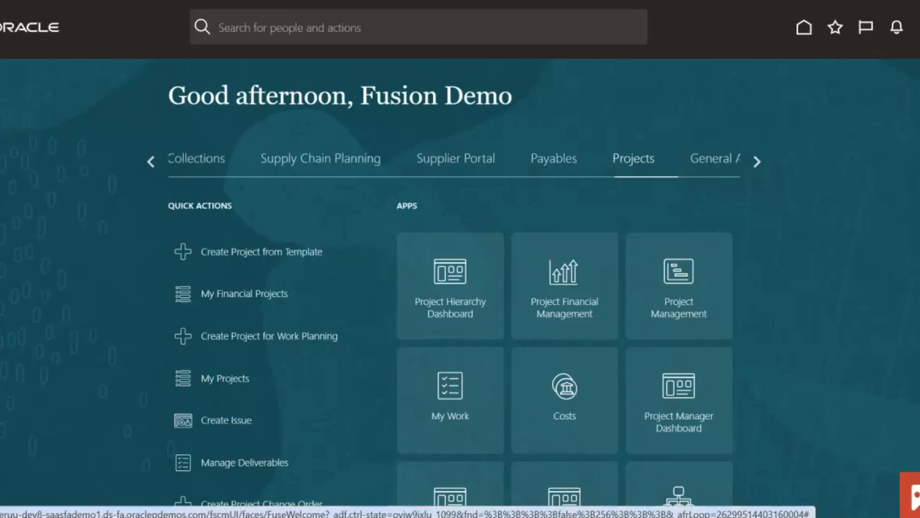
Open the Power Group implementation project from the implementation projects in Setup and Maintenance.
left_click(913, 27)
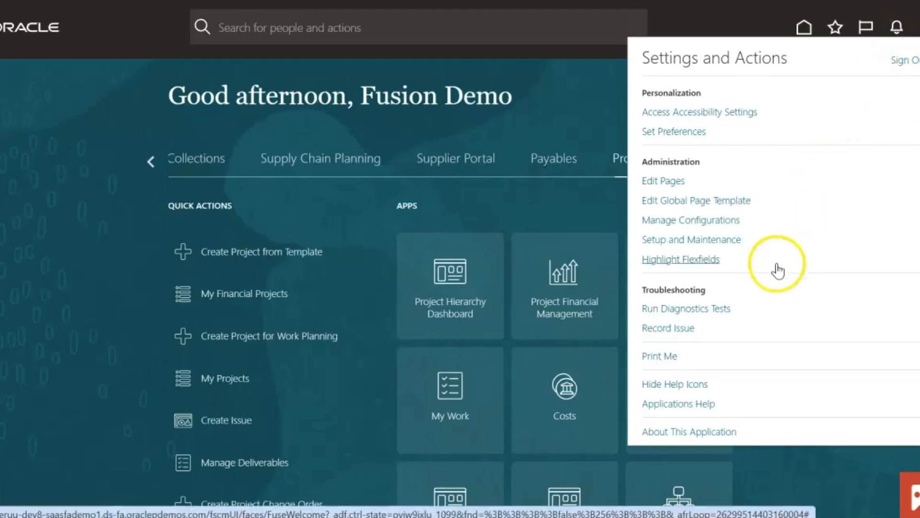
left_click(718, 239)
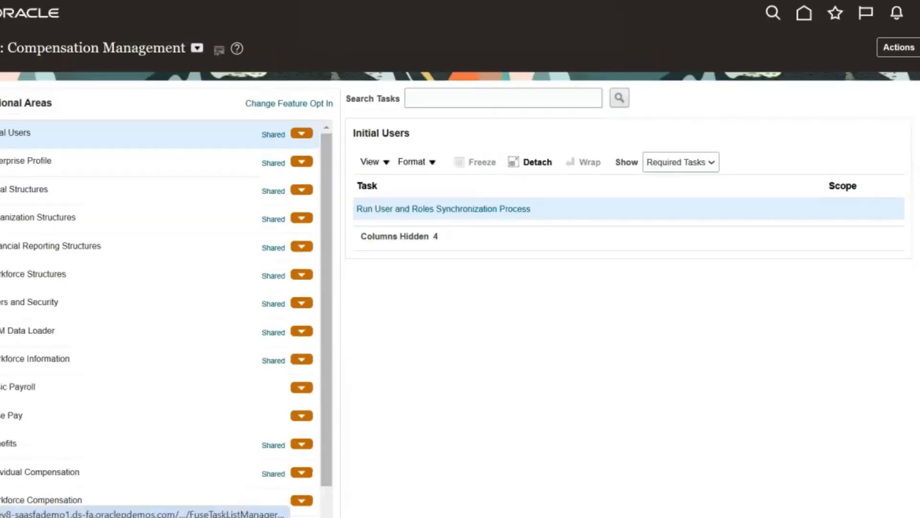
left_click(919, 200)
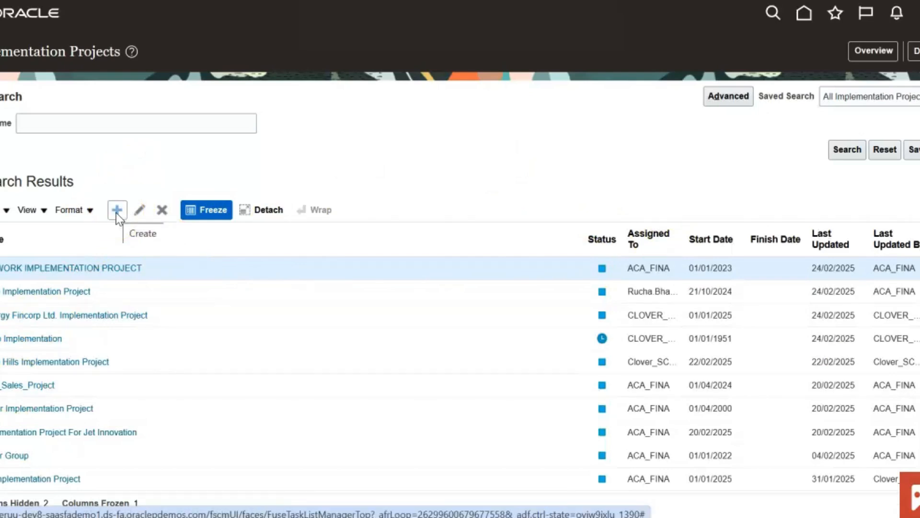
left_click(15, 455)
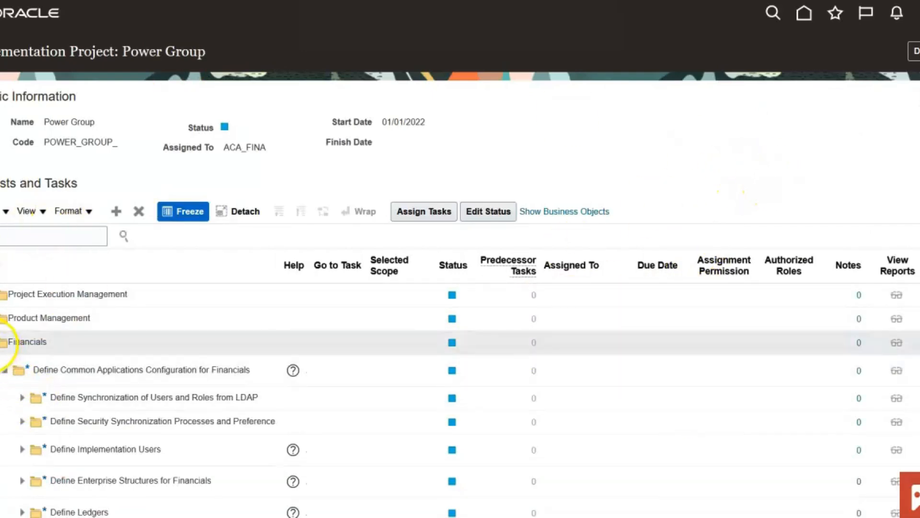
Collapse the Financials task list, look through the offerings that can be added to the project, and leave without adding any.
left_click(1, 342)
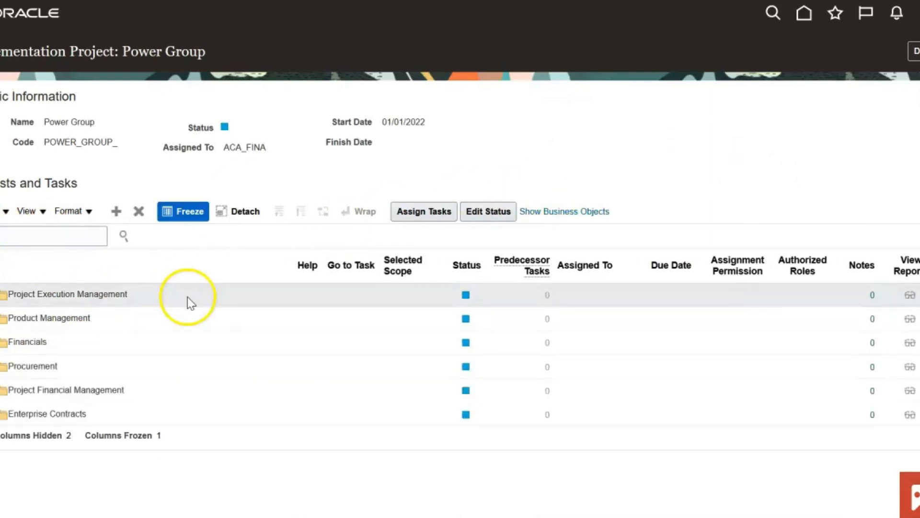
left_click(120, 209)
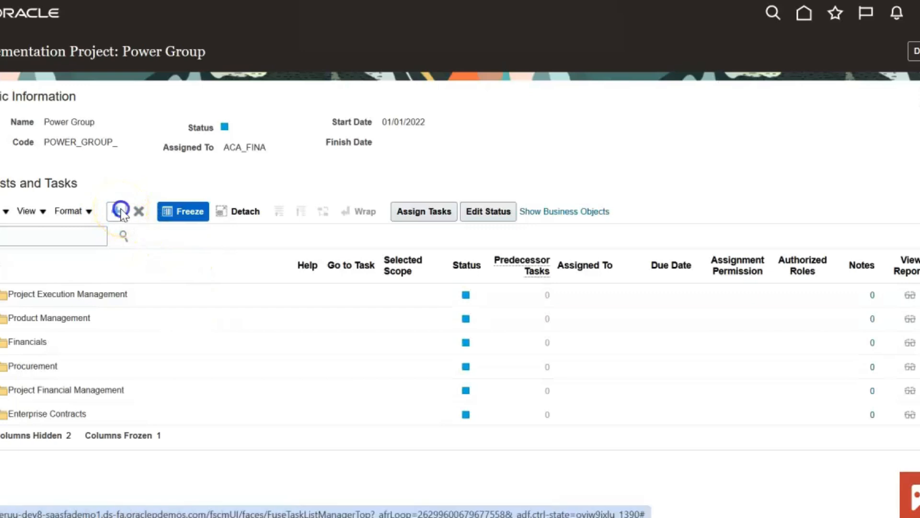
mouse_move(299, 516)
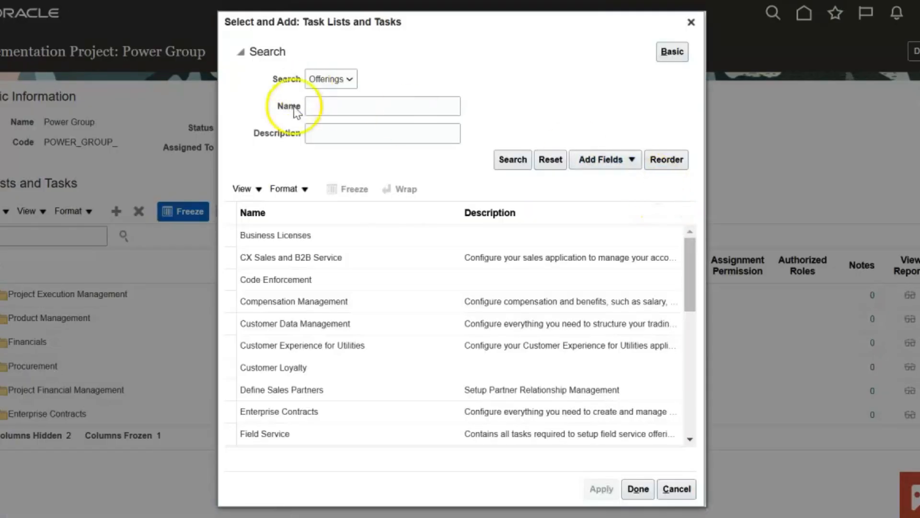
scroll(407, 265, "down", 5)
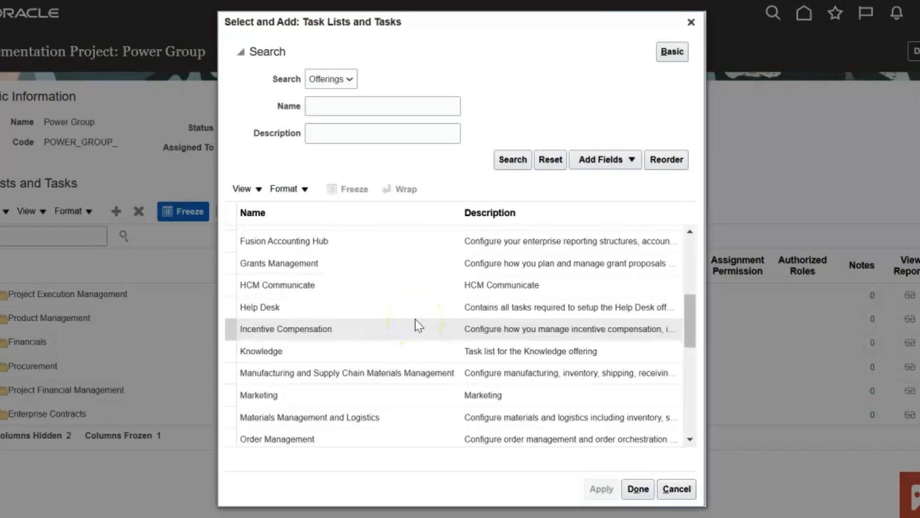
left_click(413, 313)
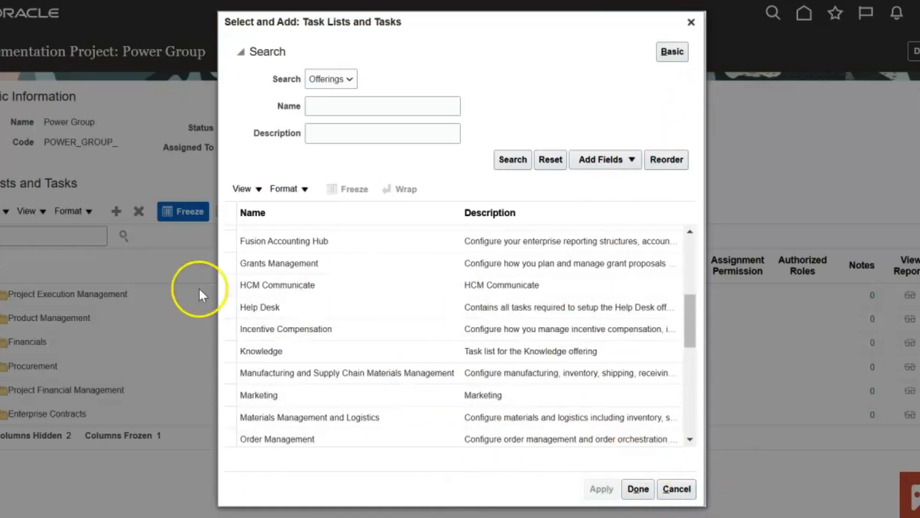
left_click(675, 485)
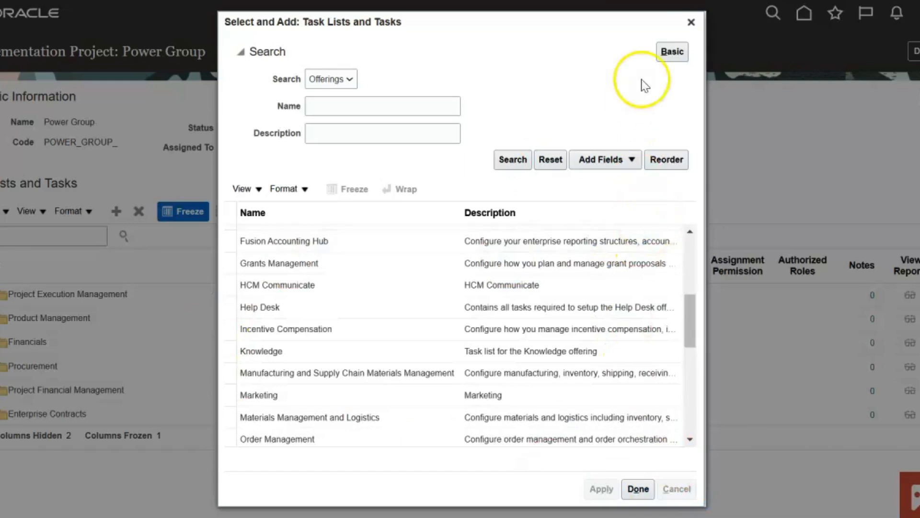
left_click(691, 23)
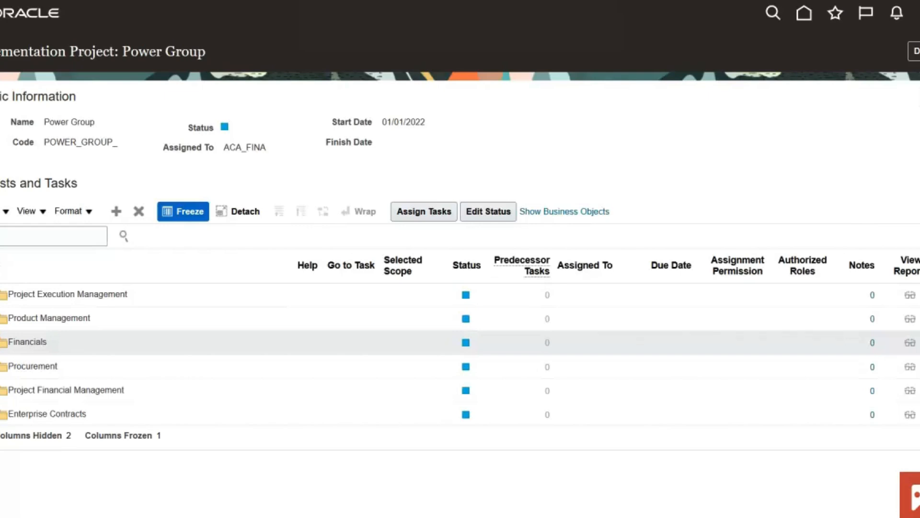
Expand the Financials task list and its Define Synchronization of Users and Roles from LDAP folder.
left_click(6, 341)
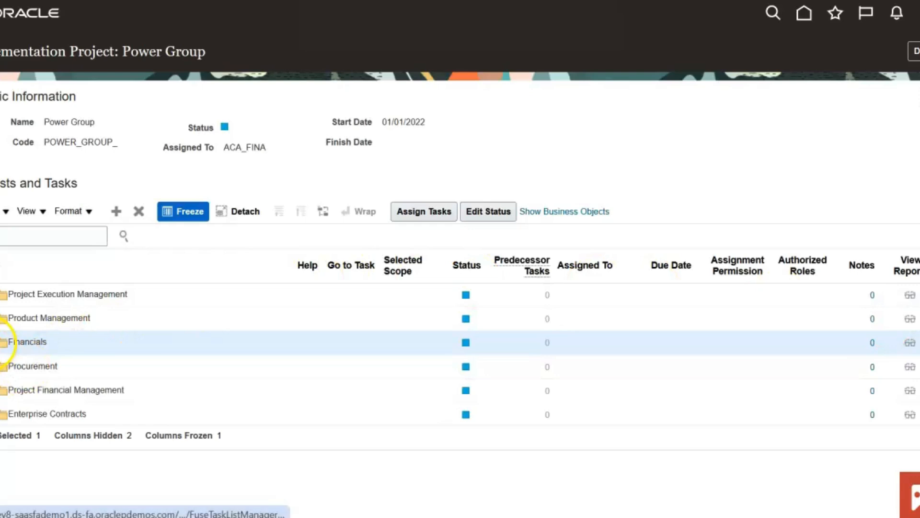
left_click(0, 343)
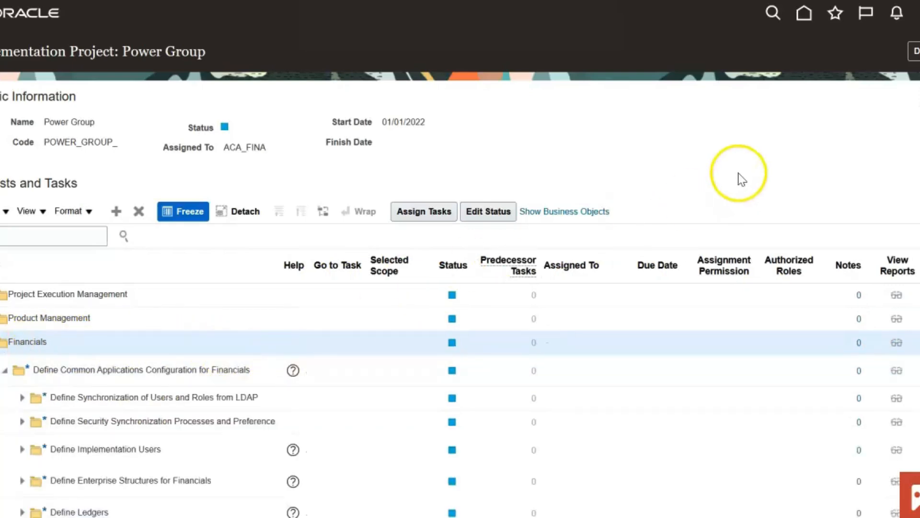
scroll(742, 180, "down", 2)
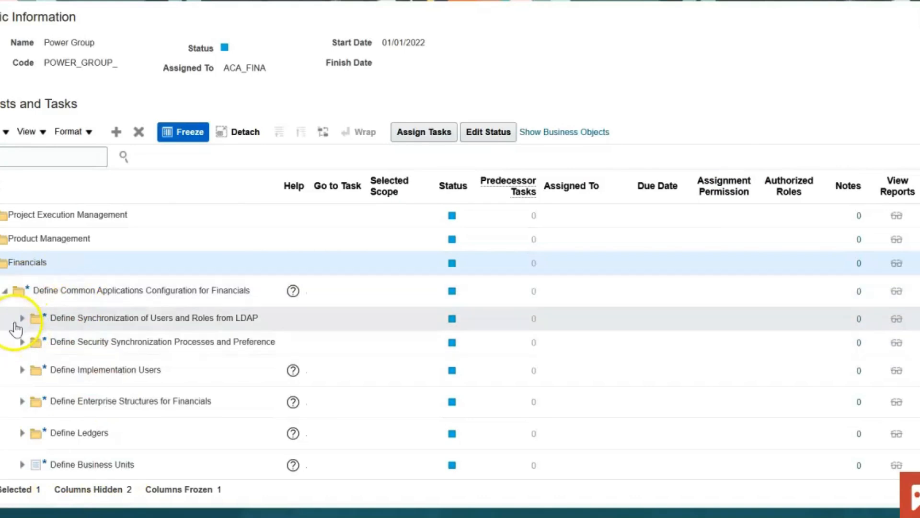
left_click(22, 319)
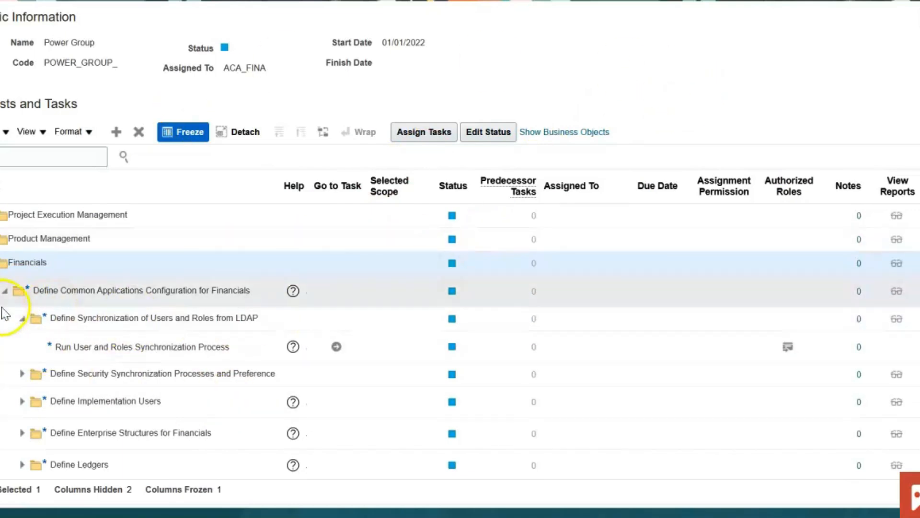
View the task assignment options for Run User and Roles Synchronization Process and leave without assigning a user.
left_click(224, 347)
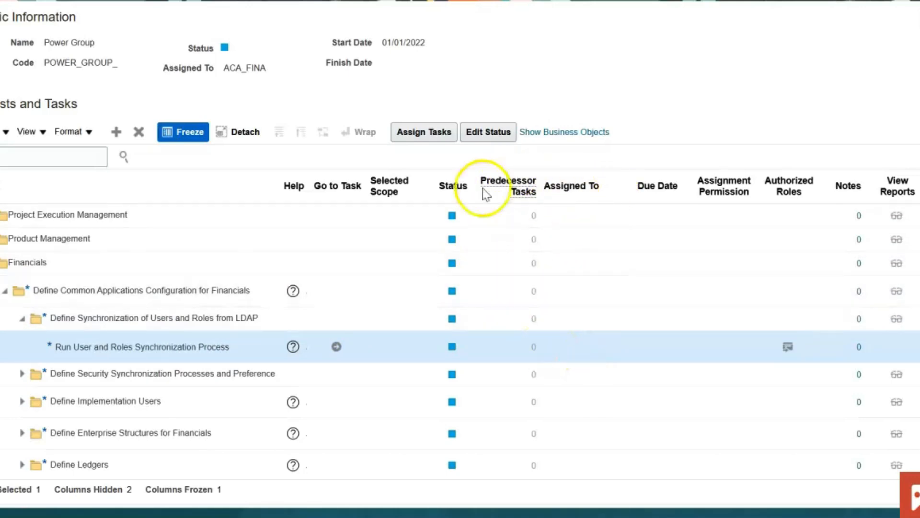
left_click(427, 136)
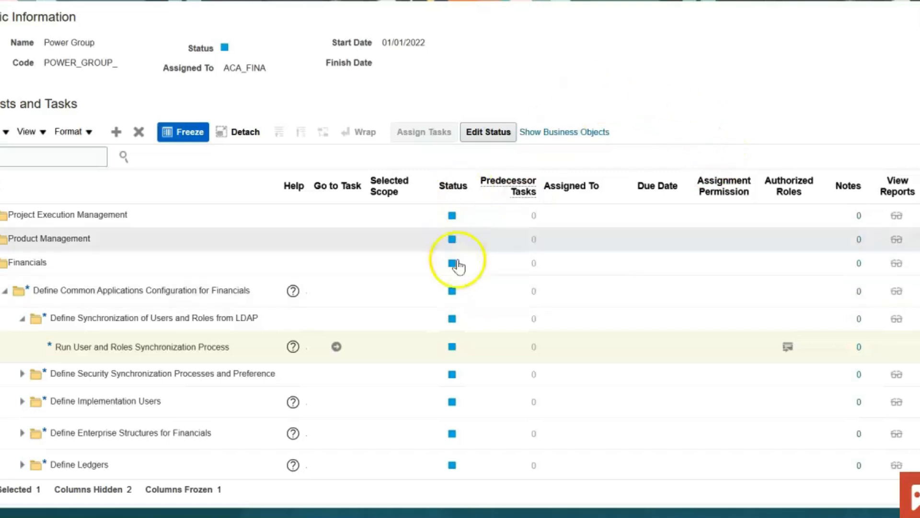
left_click(491, 134)
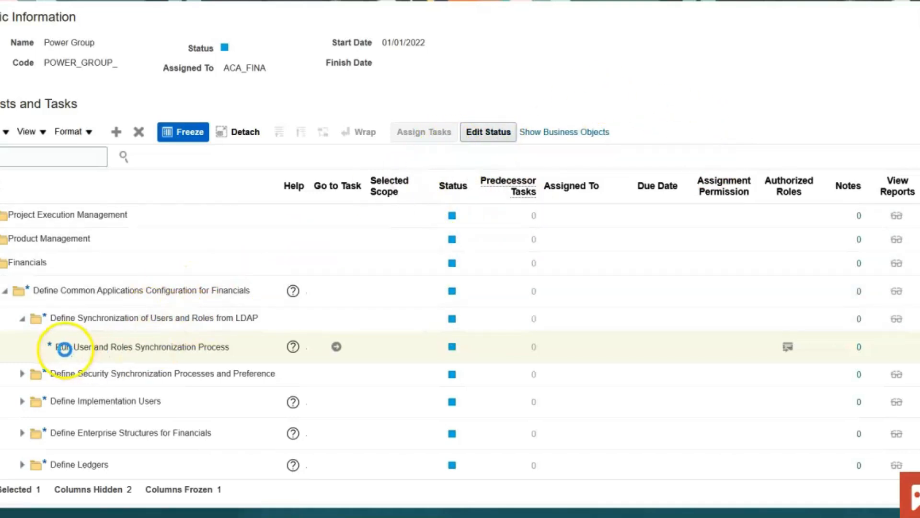
left_click(255, 343)
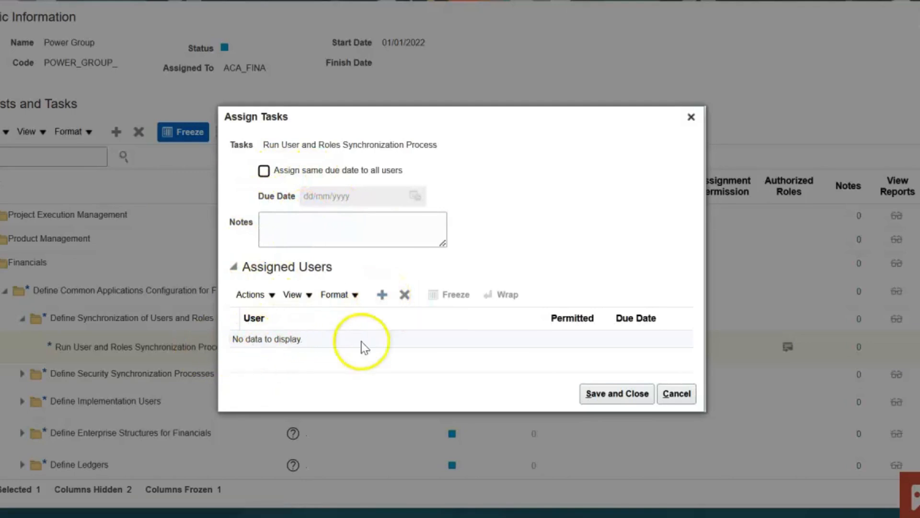
left_click(676, 393)
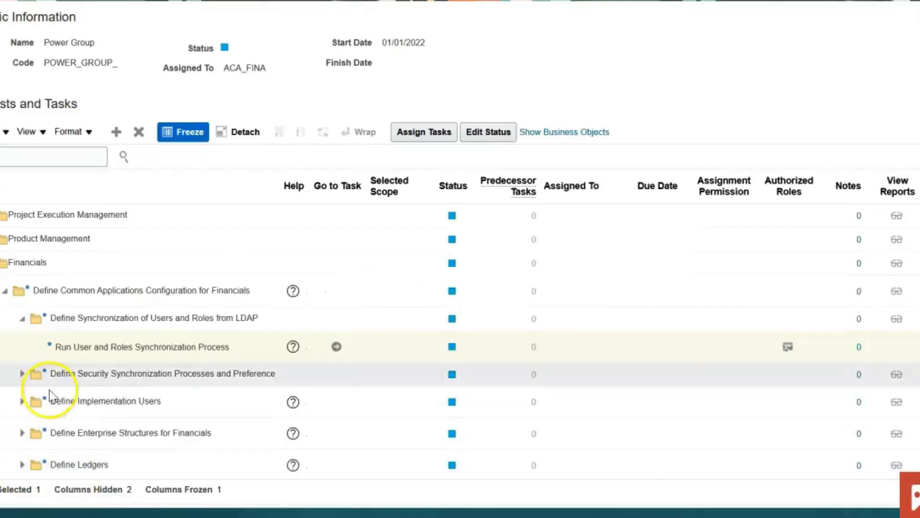
View the available status options for the Run User and Roles Synchronization Process task and leave without saving.
left_click(453, 349)
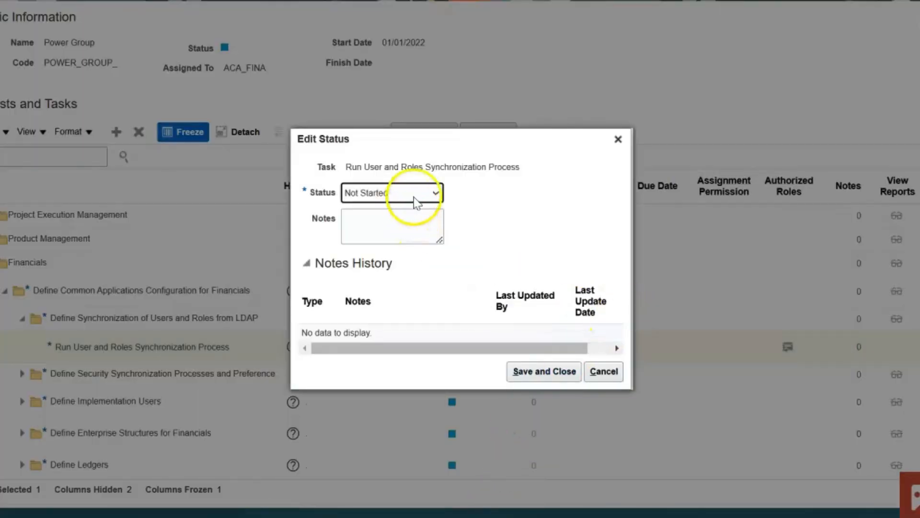
left_click(417, 194)
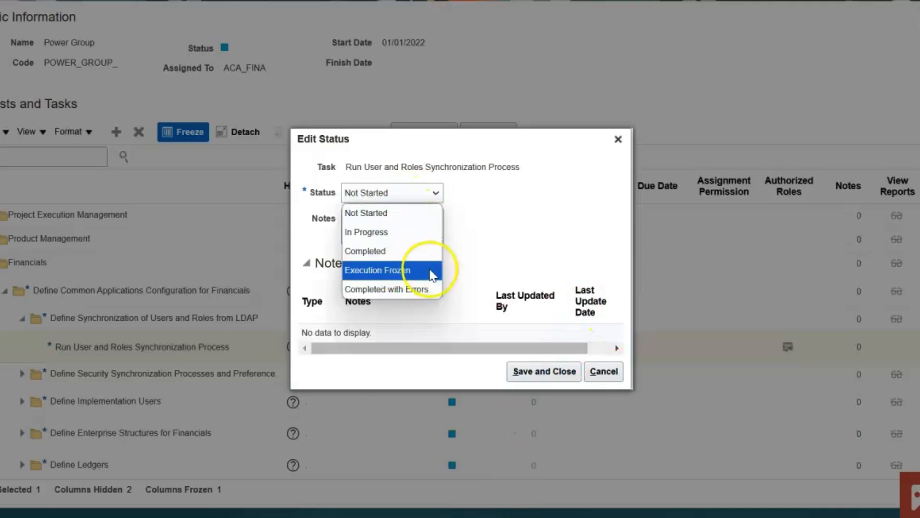
left_click(492, 210)
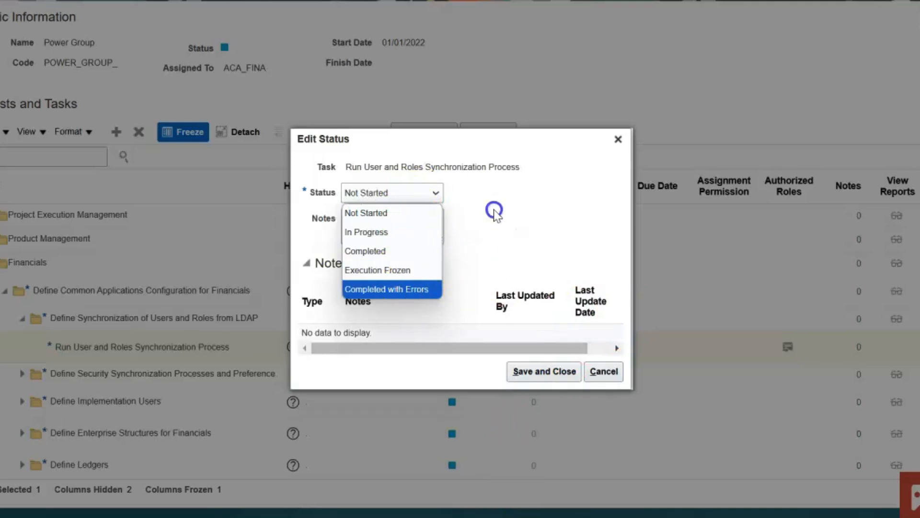
left_click(603, 372)
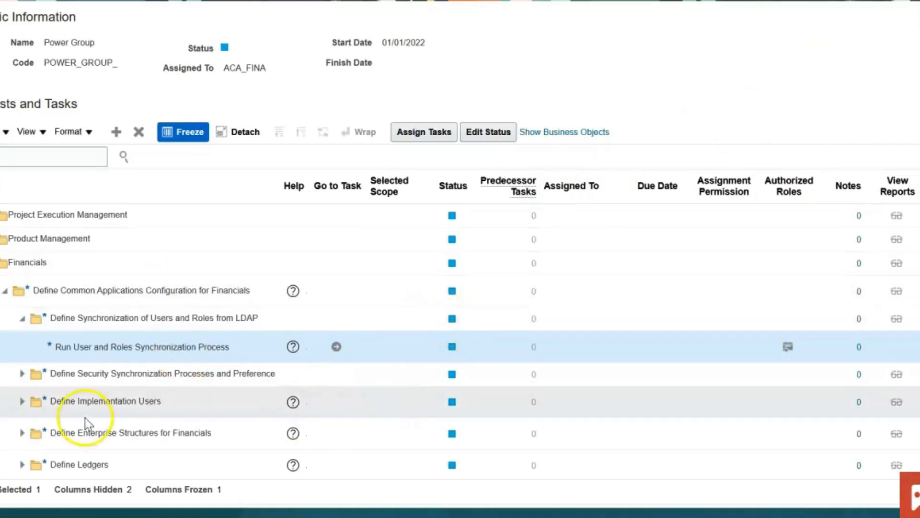
Go to the Establish Enterprise Structures task in Define Initial Configuration under Define Enterprise Structures for Financials.
left_click(25, 320)
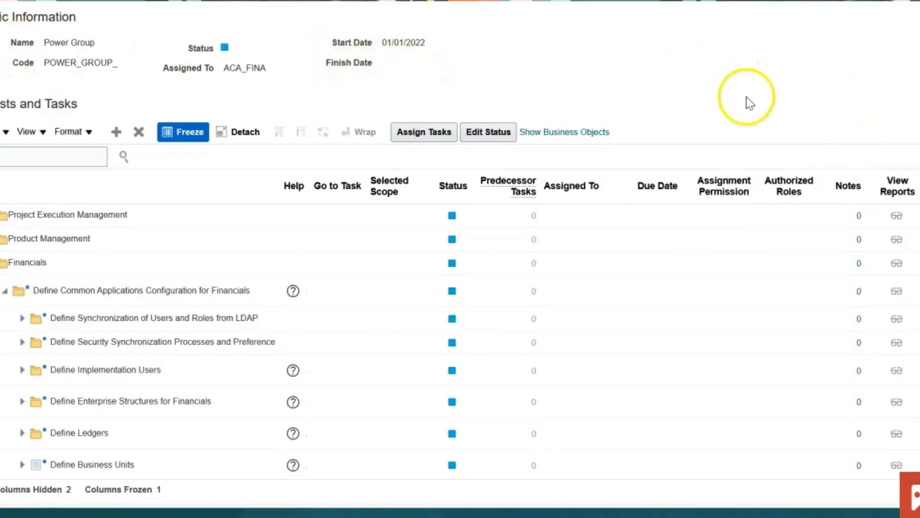
scroll(746, 98, "down", 1)
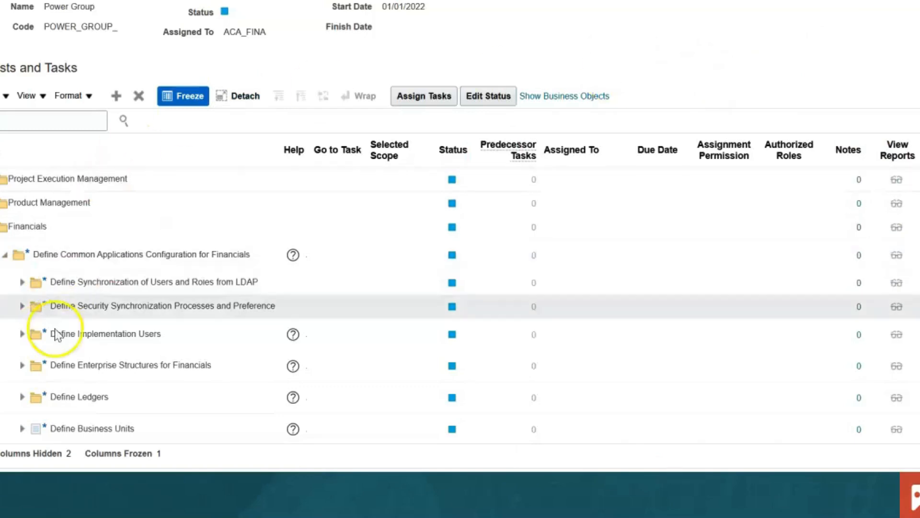
left_click(23, 367)
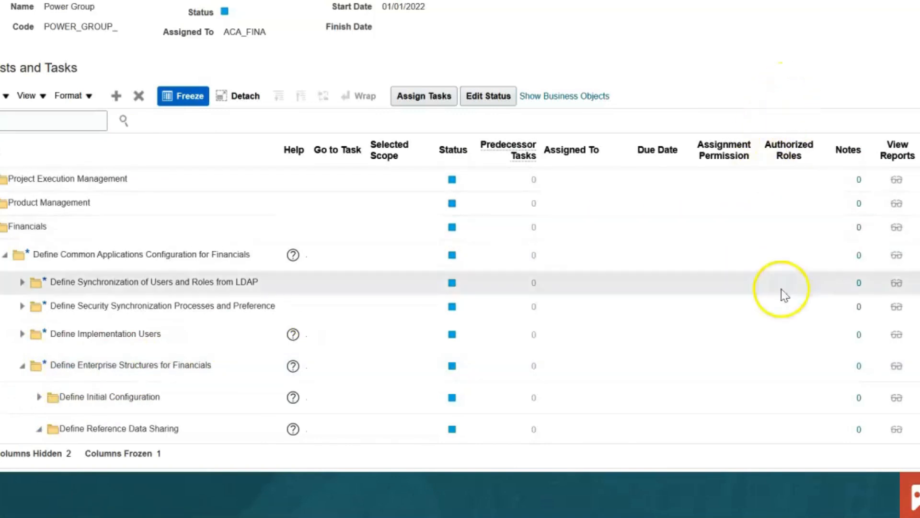
scroll(275, 297, "down", 3)
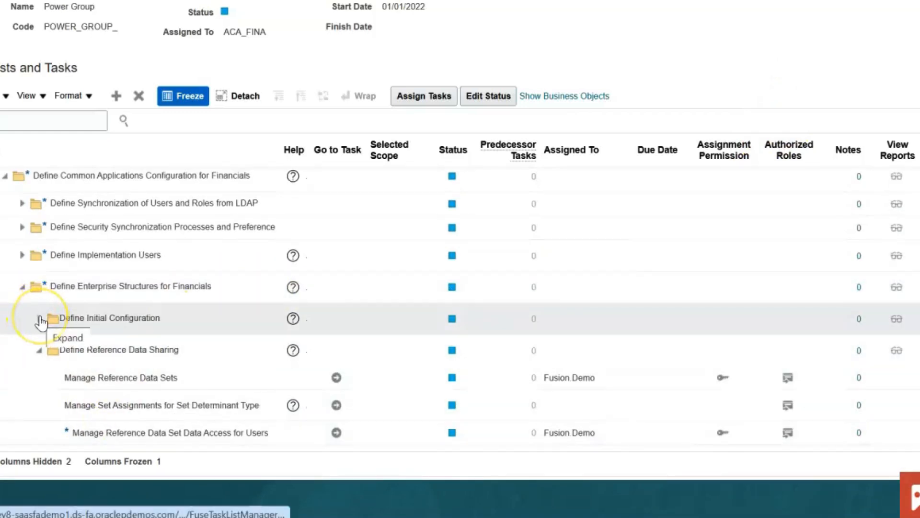
left_click(40, 320)
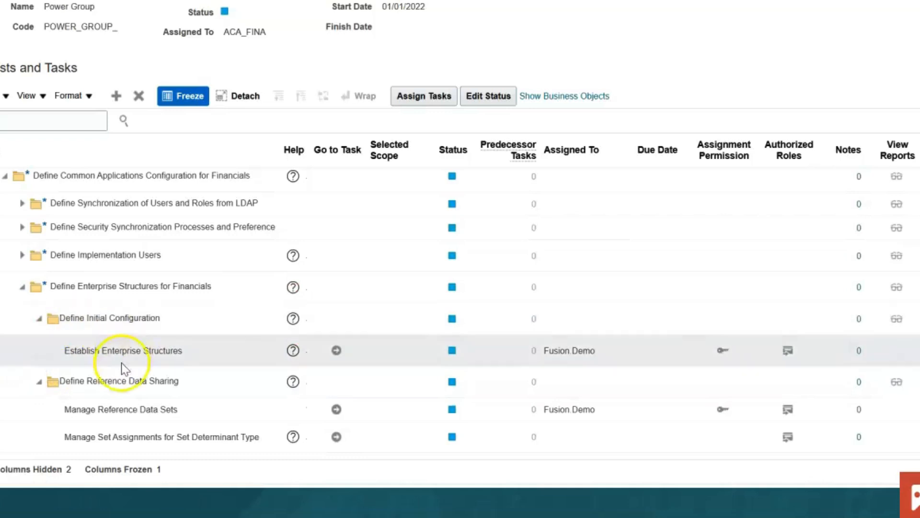
left_click(337, 351)
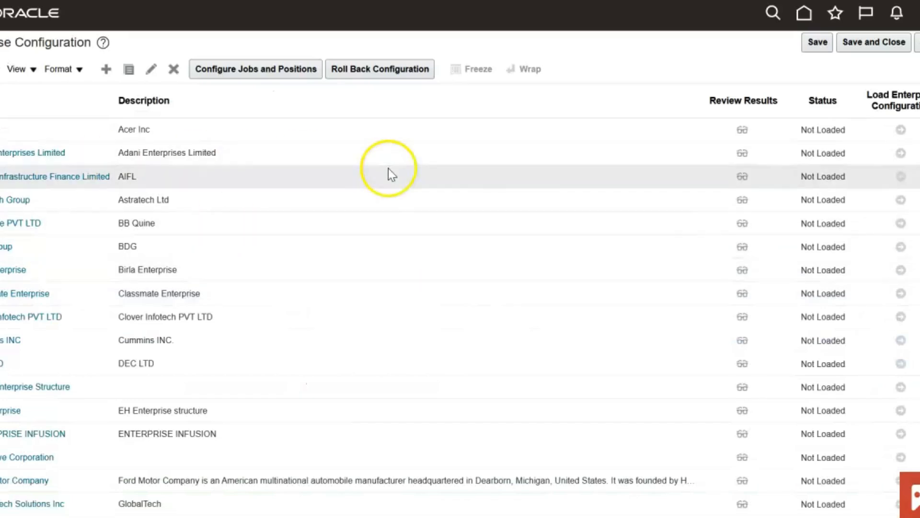
Find the Power Group Ltd enterprise in the Manage Enterprise Configuration list and open its configuration.
left_click(389, 331)
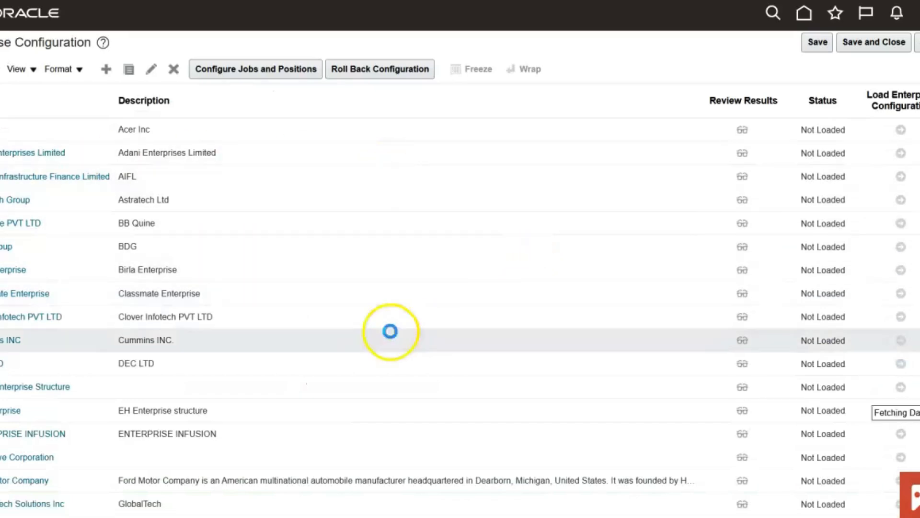
left_click(323, 309)
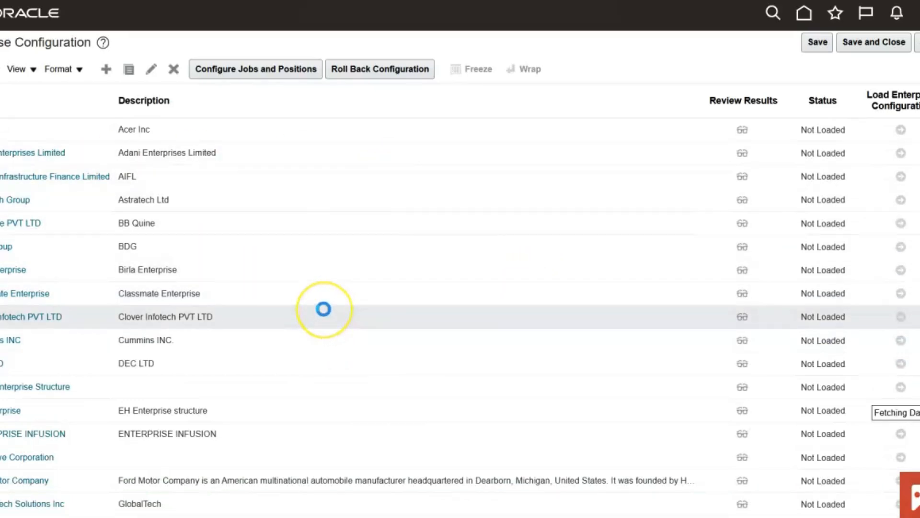
scroll(901, 321, "down", 3)
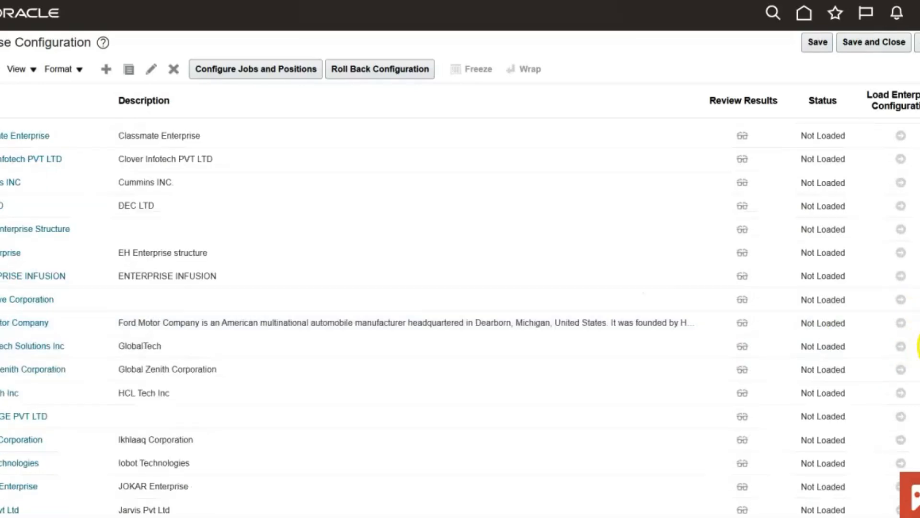
scroll(917, 345, "down", 3)
scroll(917, 345, "down", 3)
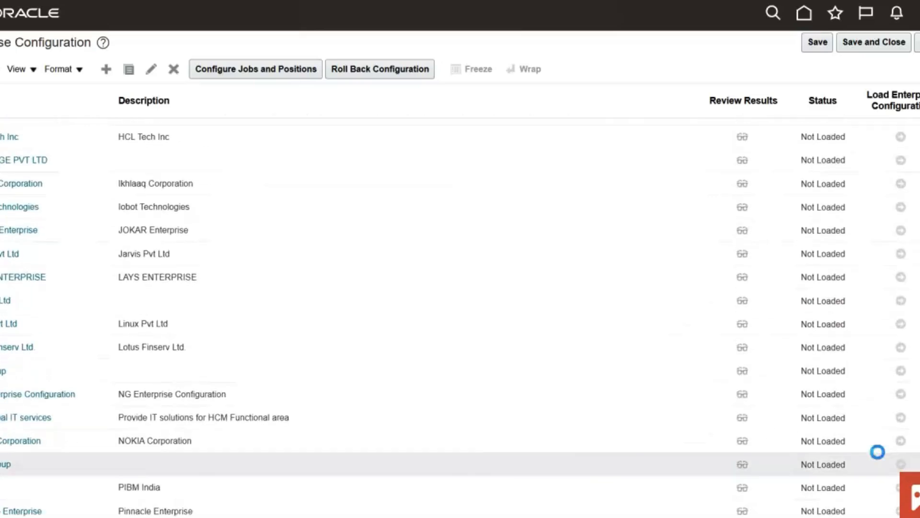
scroll(343, 386, "down", 3)
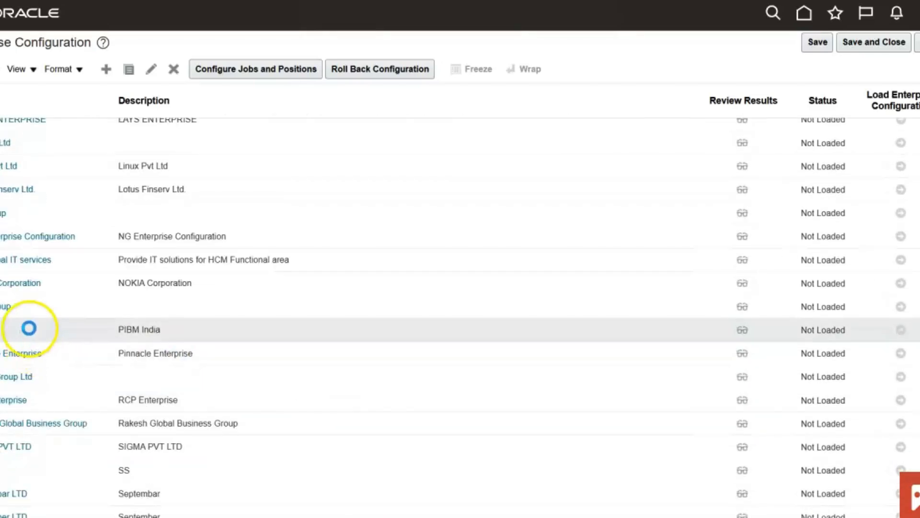
left_click(2, 376)
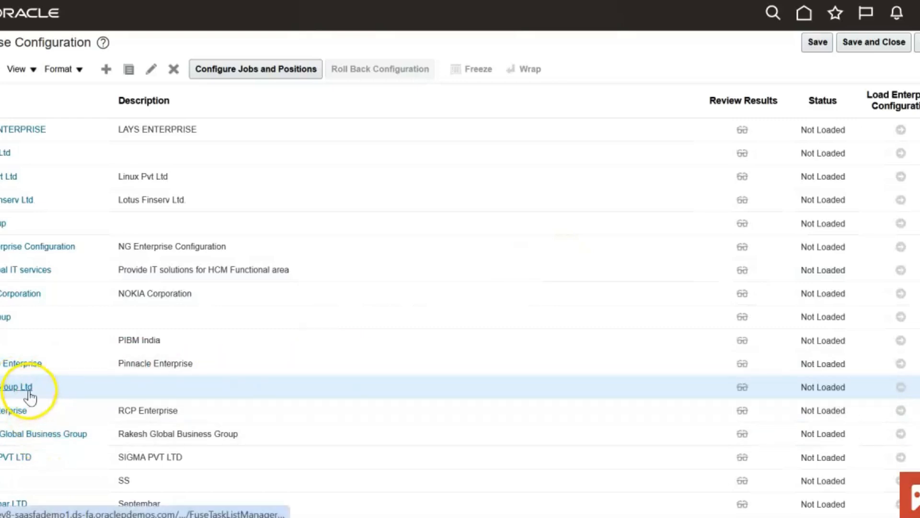
left_click(26, 389)
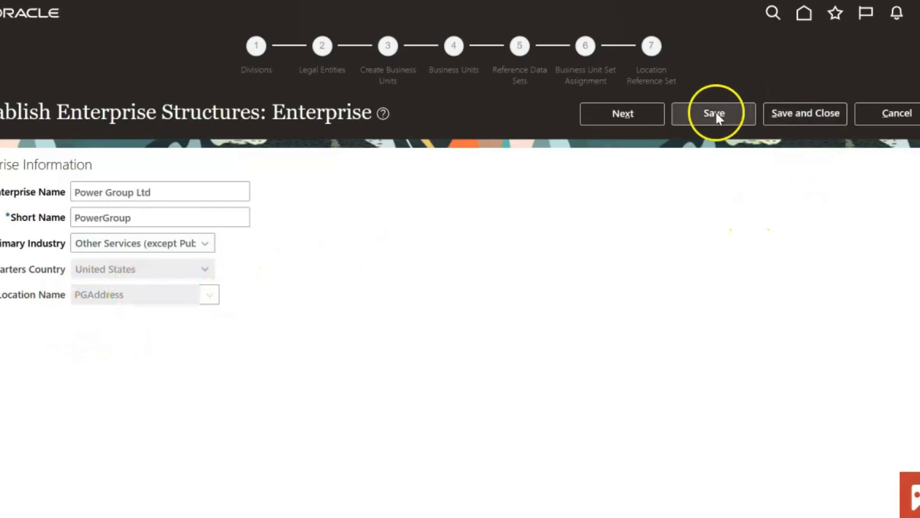
Review the Power Group Ltd configuration from Divisions and Legal Entities through to the code and name on the Business Units page.
left_click(631, 110)
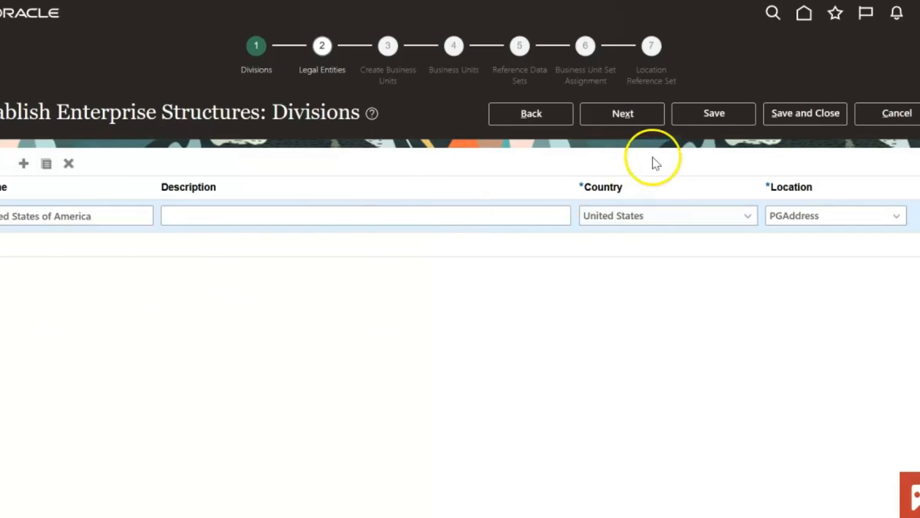
left_click(640, 120)
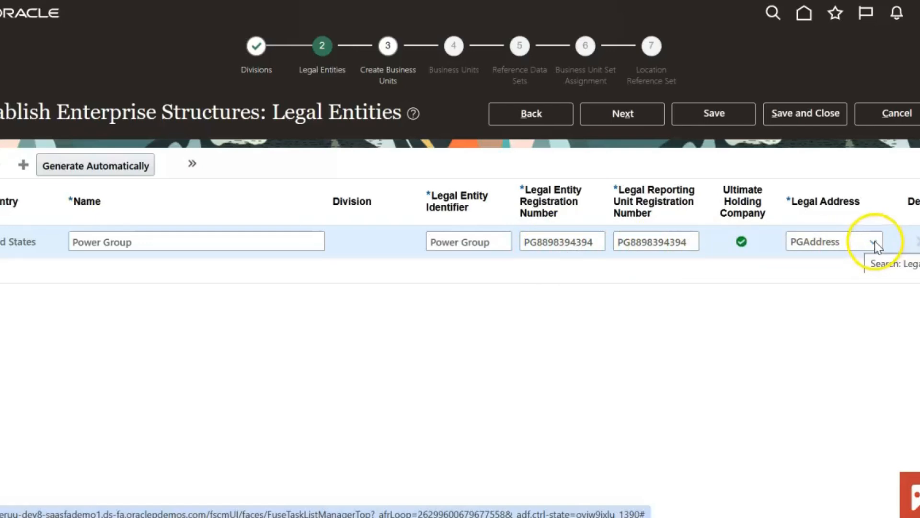
left_click(637, 120)
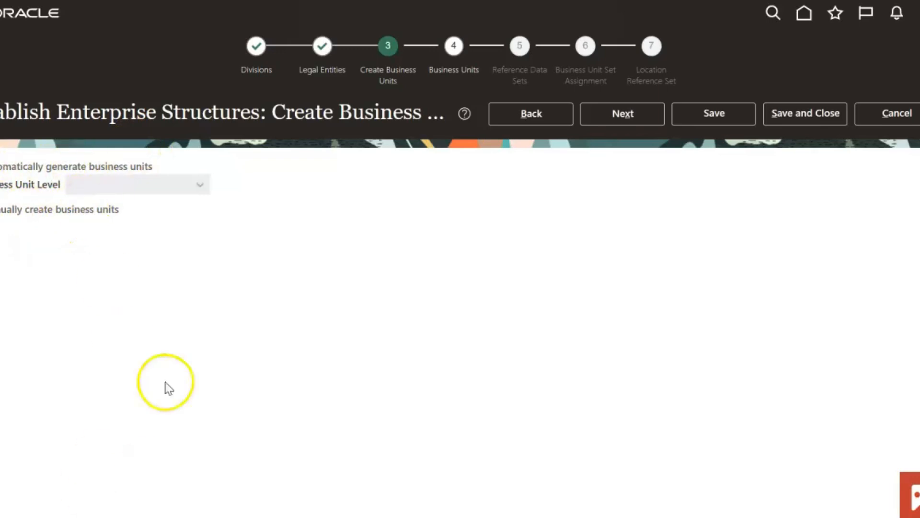
left_click(634, 115)
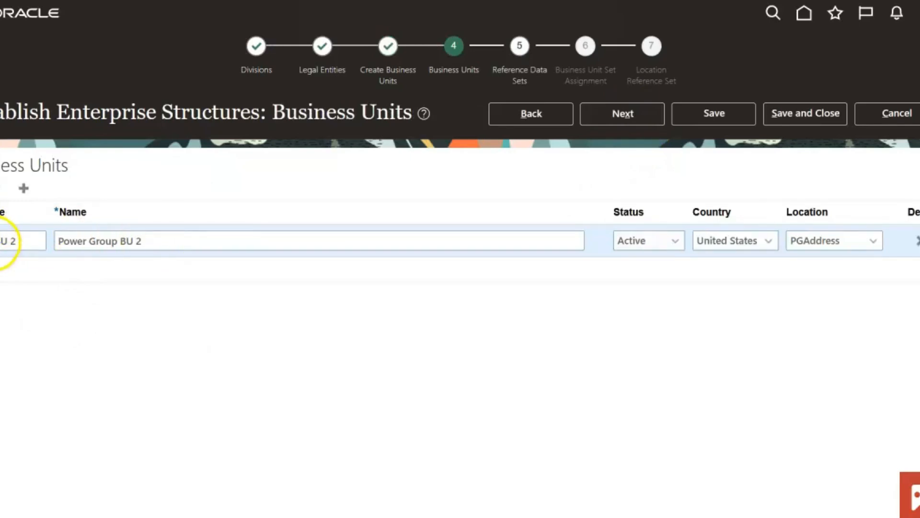
left_click(7, 242)
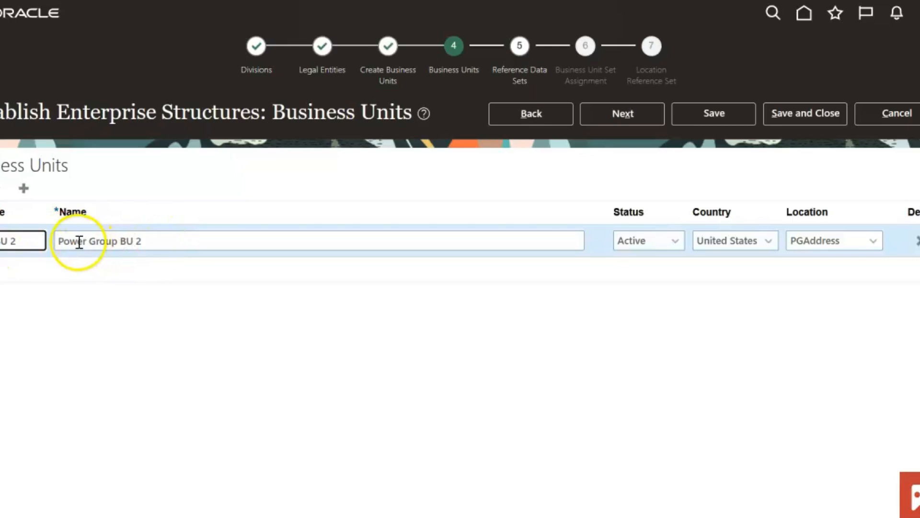
left_click(150, 241)
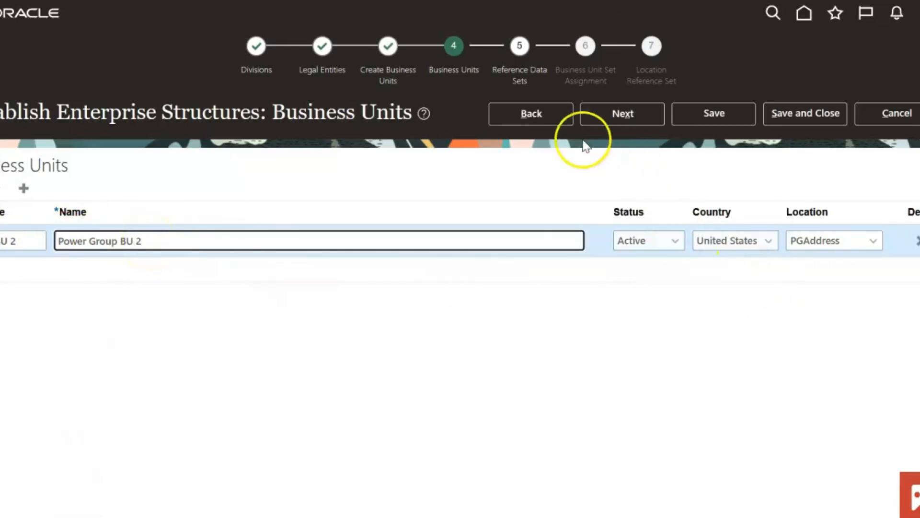
Review the reference data sets, business unit set assignment and location reference set, and leave the configuration without saving.
left_click(626, 116)
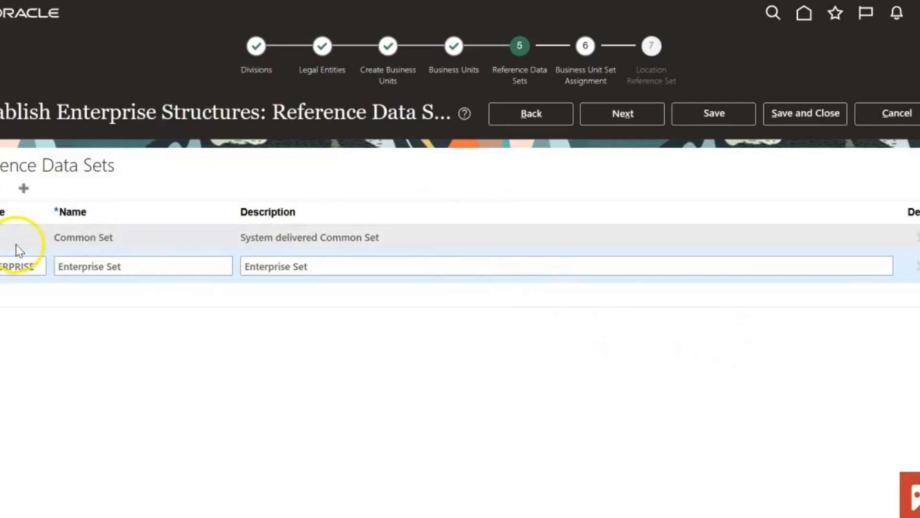
left_click(623, 113)
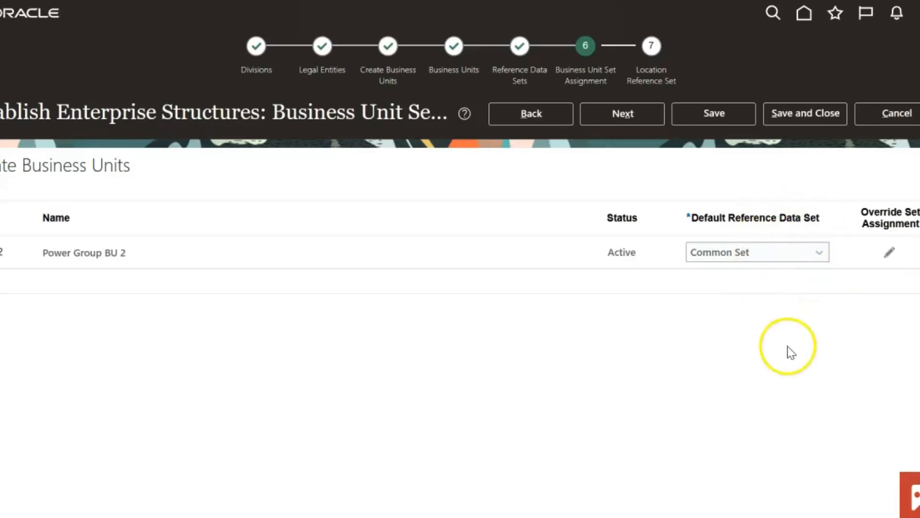
left_click(616, 113)
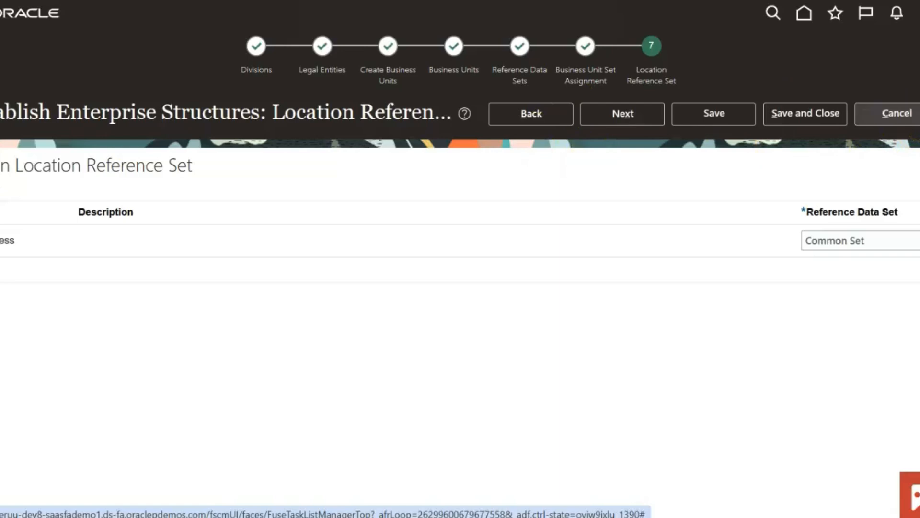
left_click(862, 117)
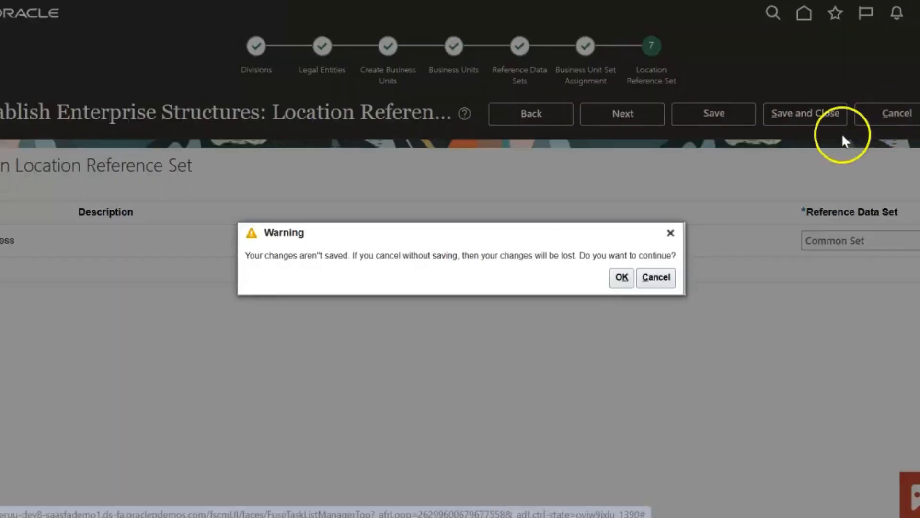
left_click(624, 278)
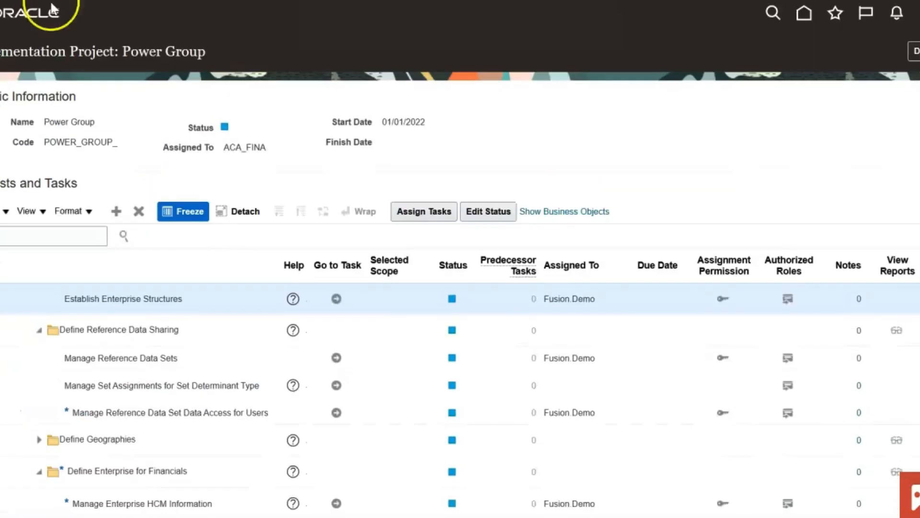
Set the status of the Establish Enterprise Structures task to Completed with the note "aaaa" and save it.
scroll(628, 159, "down", 2)
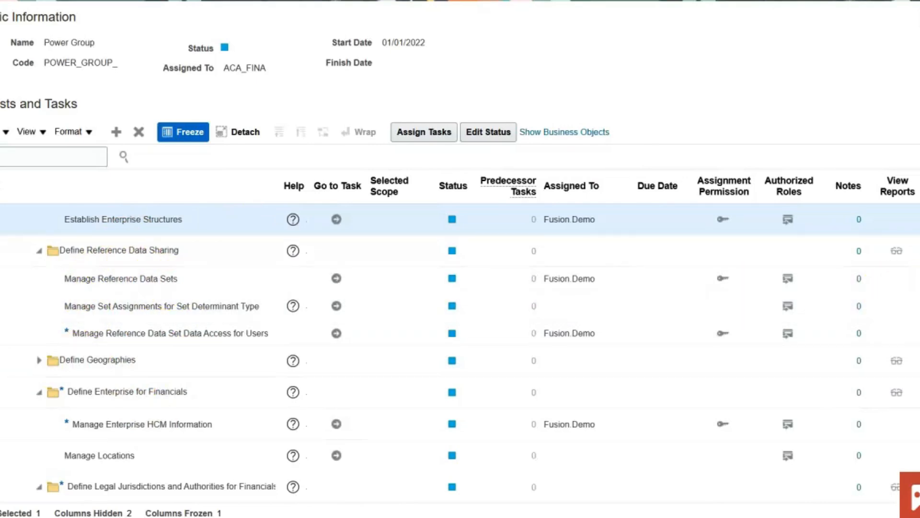
scroll(910, 352, "down", 3)
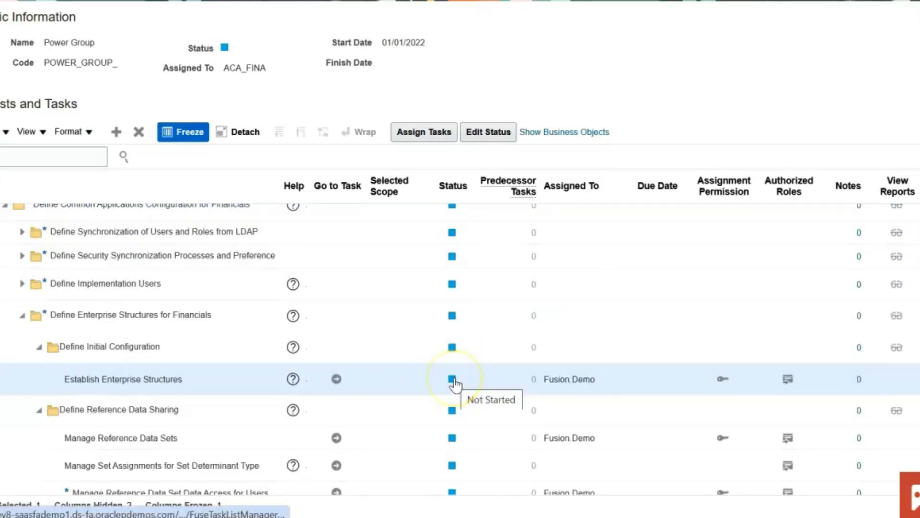
left_click(454, 379)
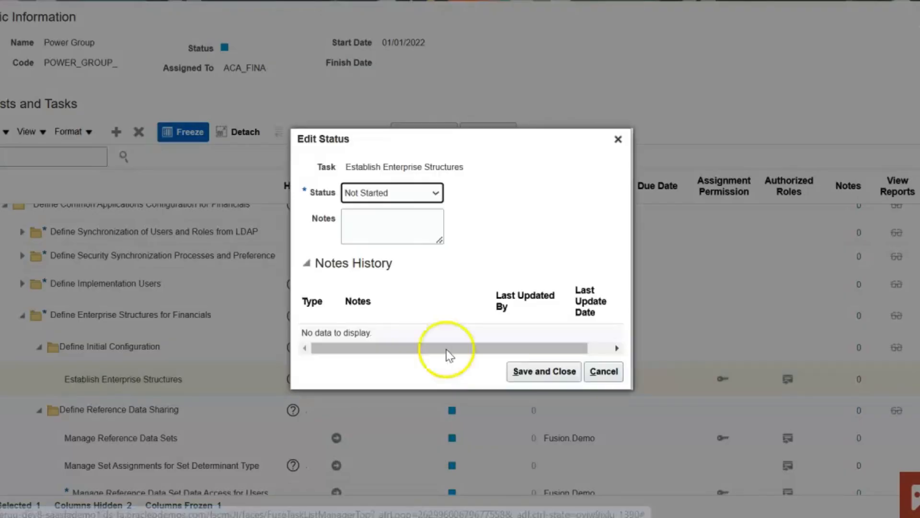
left_click(425, 192)
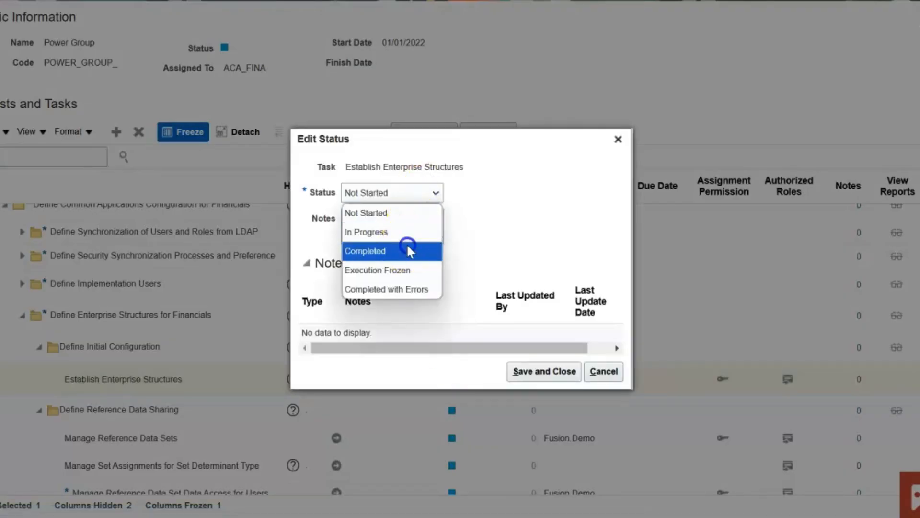
left_click(407, 246)
left_click(406, 224)
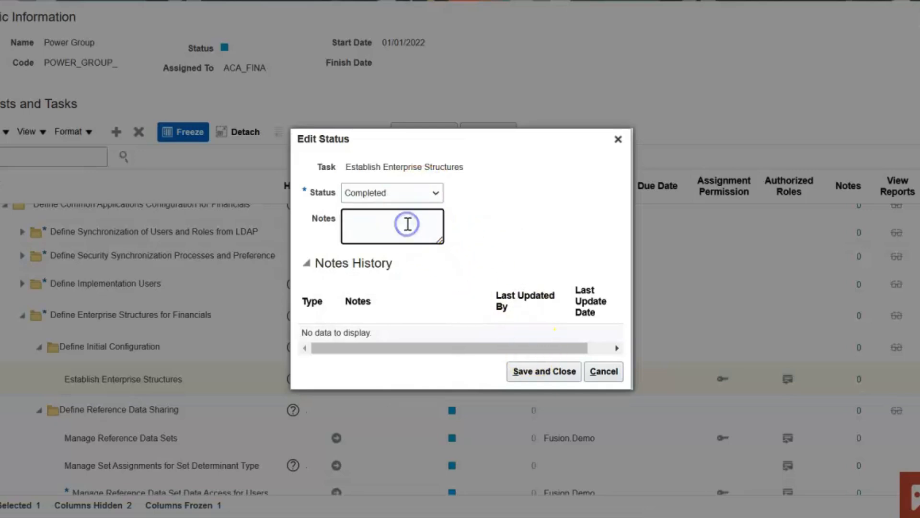
type("aaaa")
left_click(539, 377)
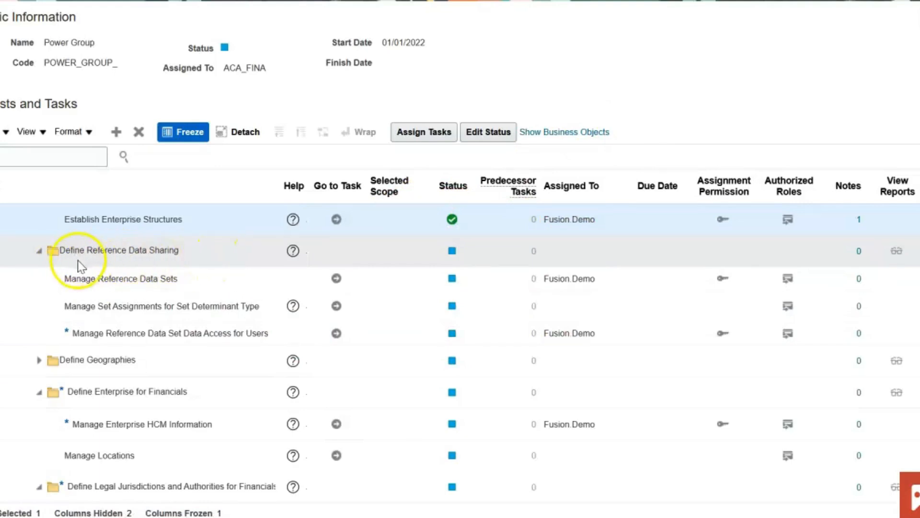
Go to the Manage Reference Data Sets task, search for set code "Power", and return to the project without changes.
left_click(336, 278)
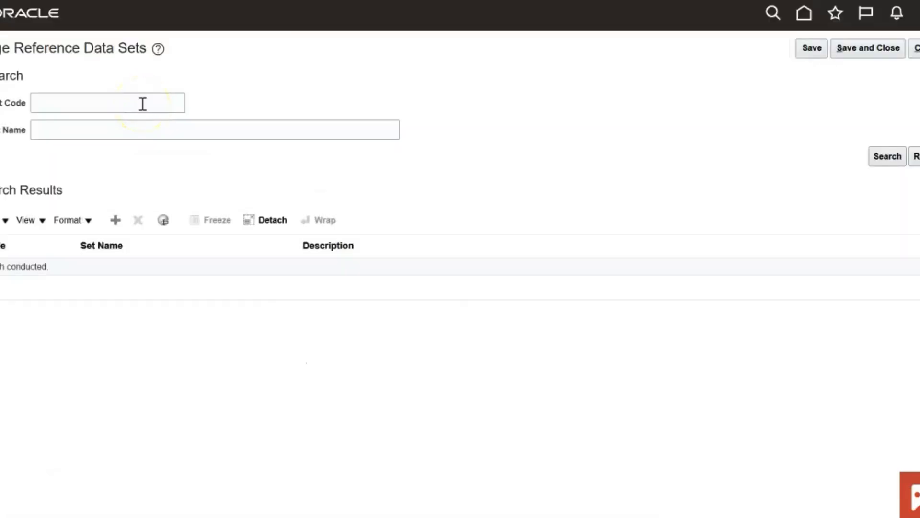
left_click(143, 104)
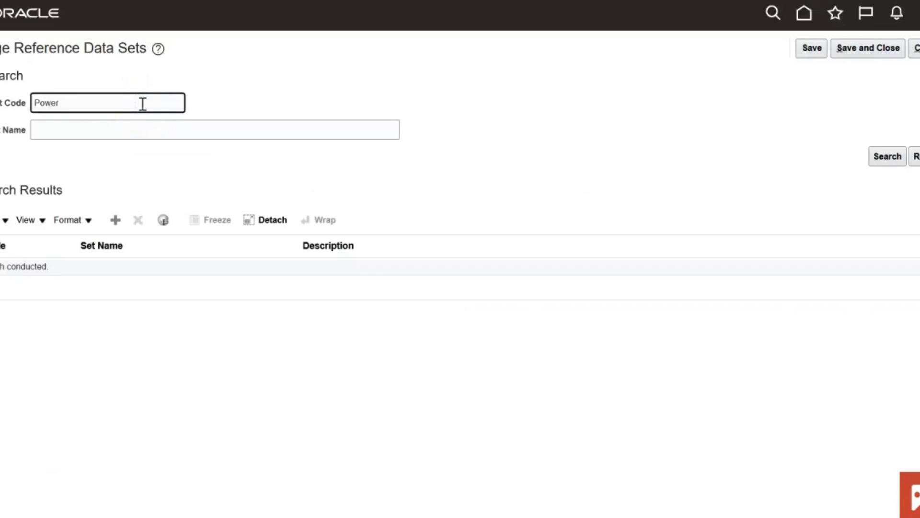
key("Return")
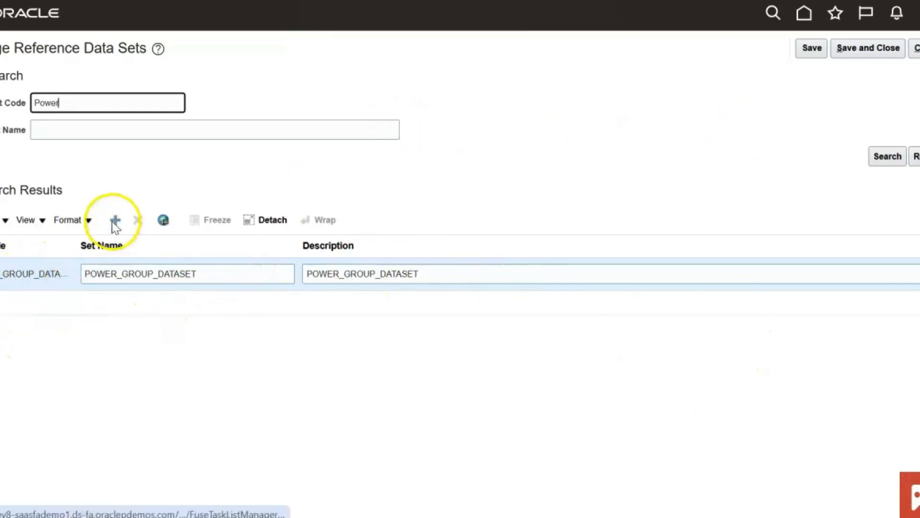
left_click(914, 47)
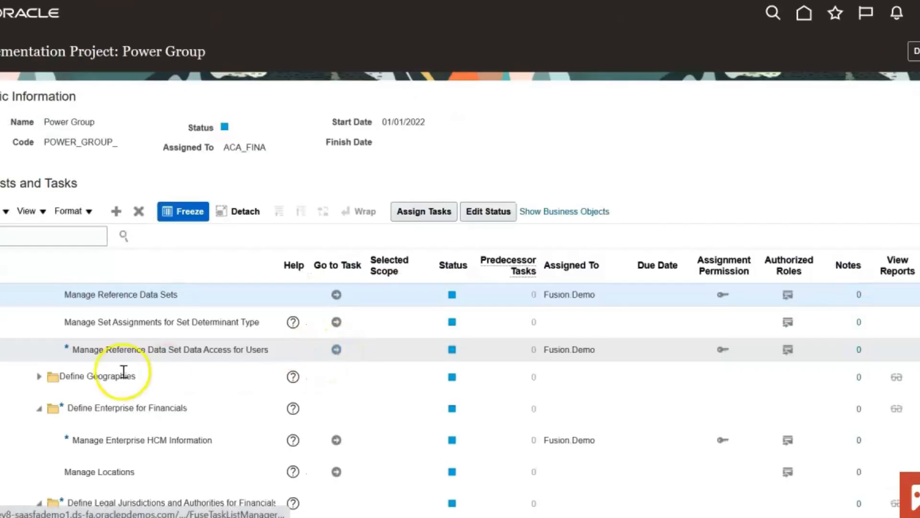
Go to Manage Reference Data Set Data Access for Users and search users with data access for user name Fusion.Demo.
left_click(336, 349)
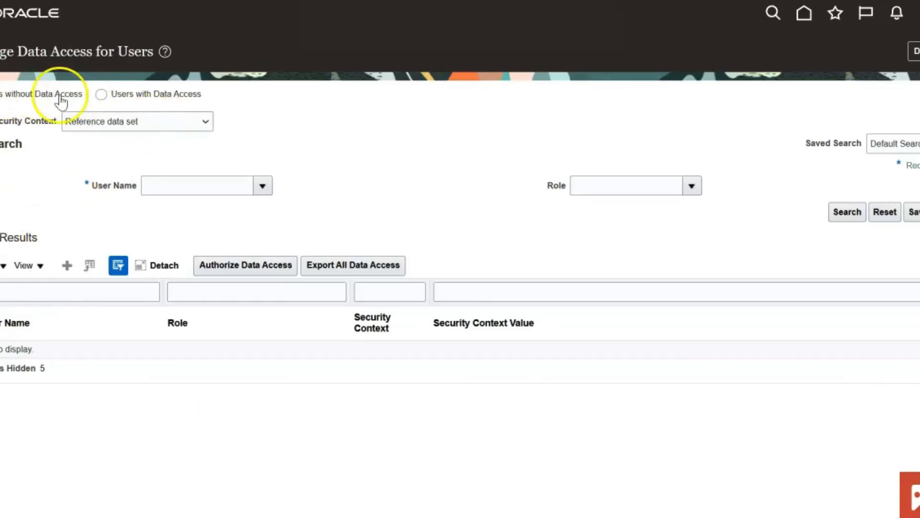
left_click(117, 98)
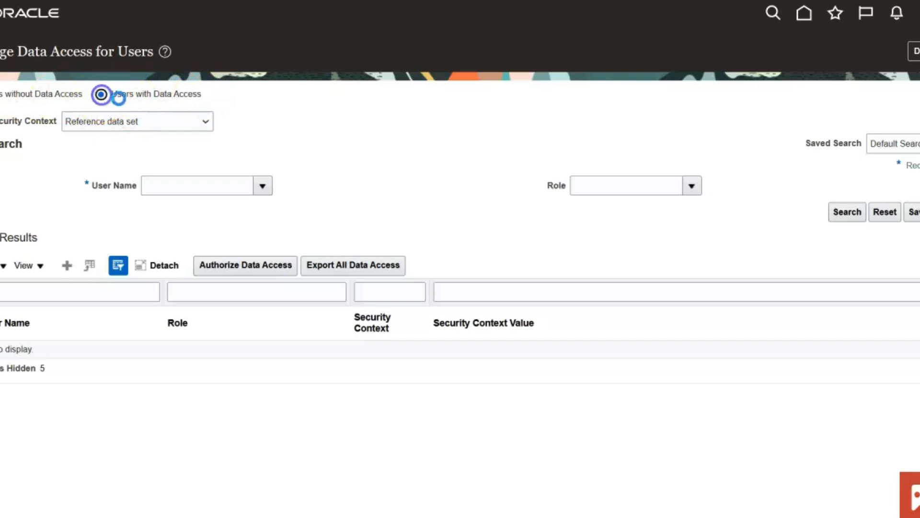
left_click(199, 186)
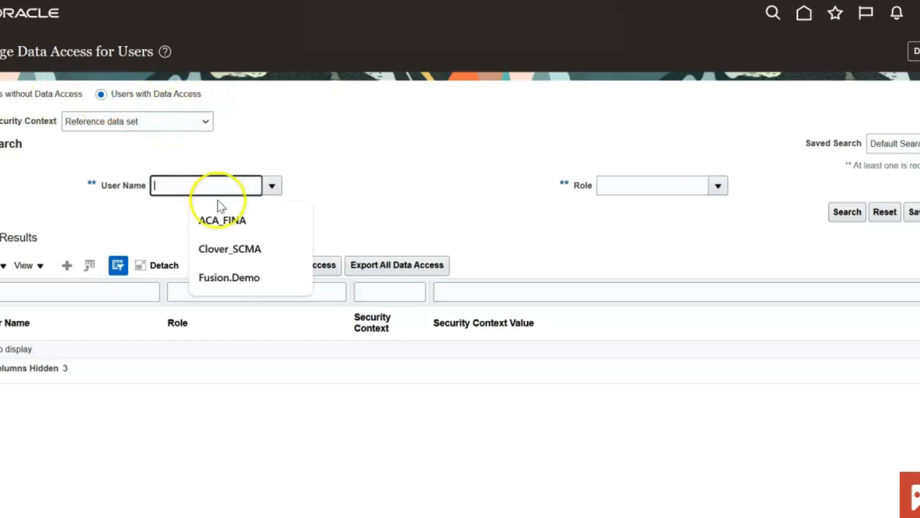
left_click(244, 275)
left_click(838, 213)
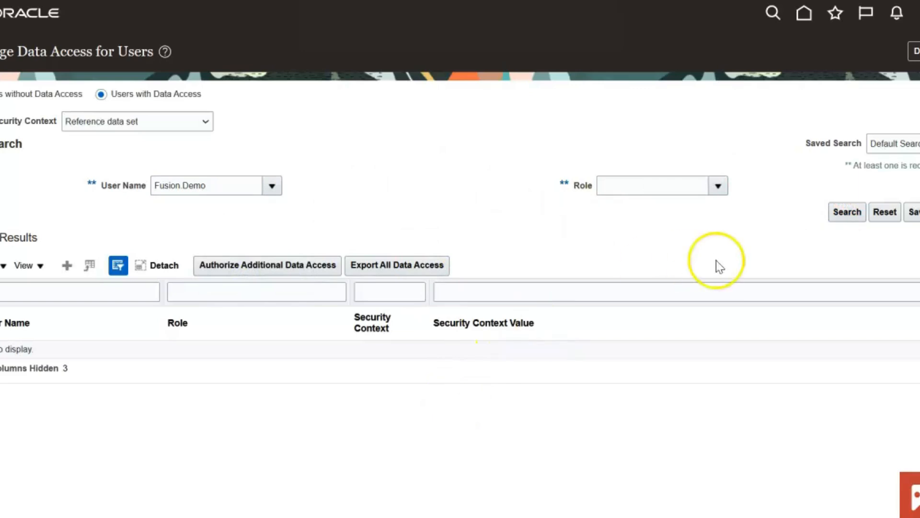
left_click(836, 212)
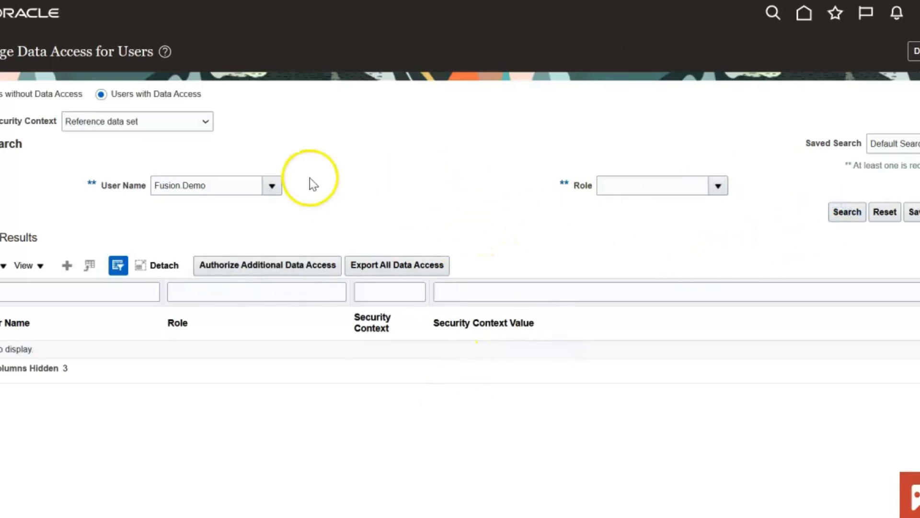
left_click(849, 212)
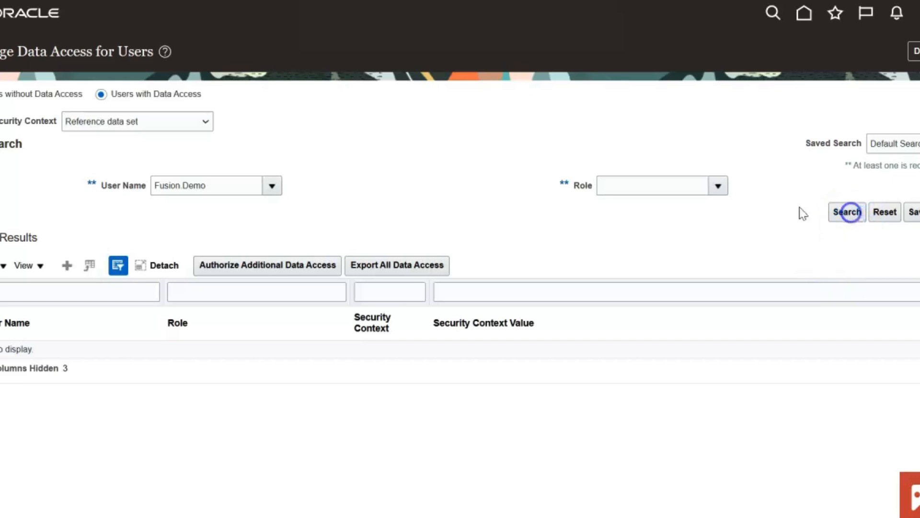
Search the users with reference data set access for user name ACA_FINA and review the listed roles and context values.
double_click(223, 184)
type("aca")
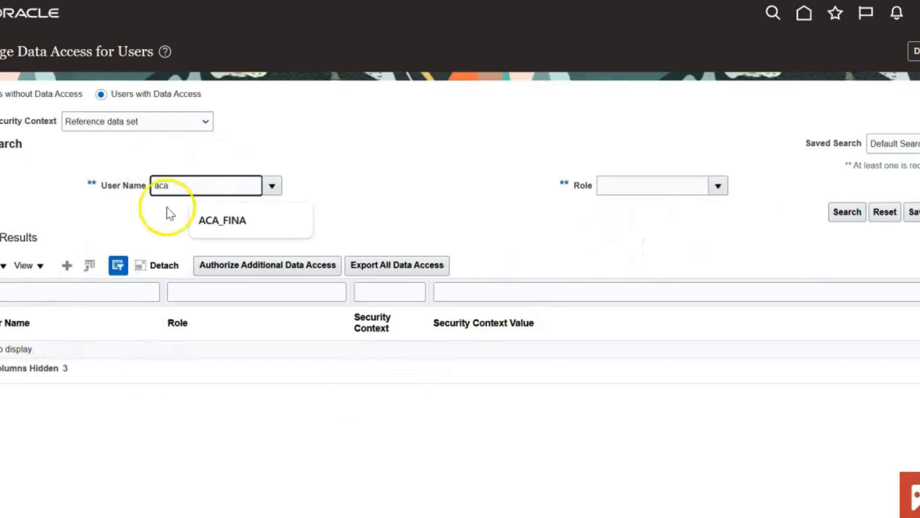
left_click(221, 220)
left_click(841, 214)
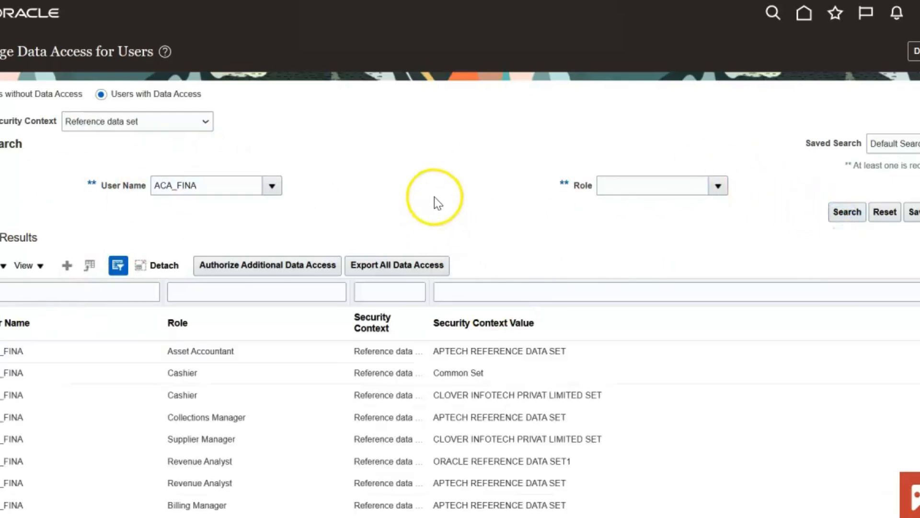
scroll(410, 181, "down", 2)
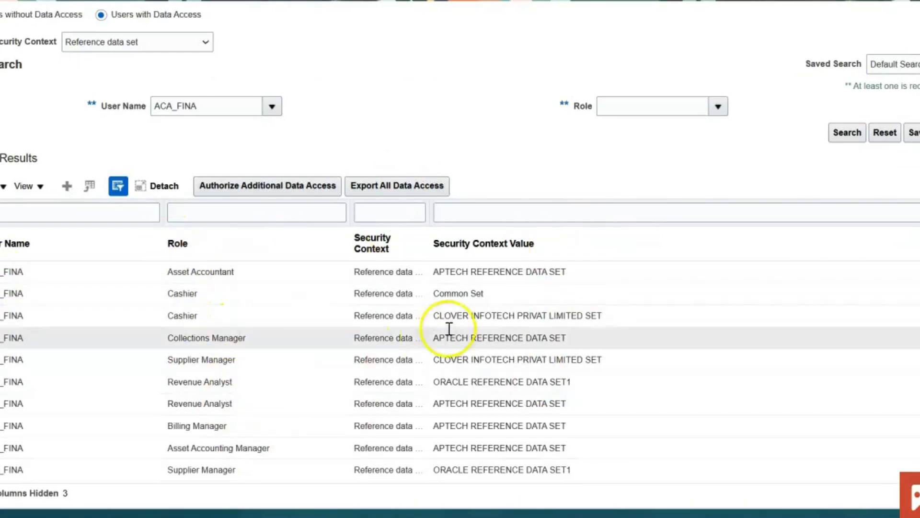
Filter the search results by security context value "power", and clear the filter to list all of ACA_FINA's records again.
left_click(239, 213)
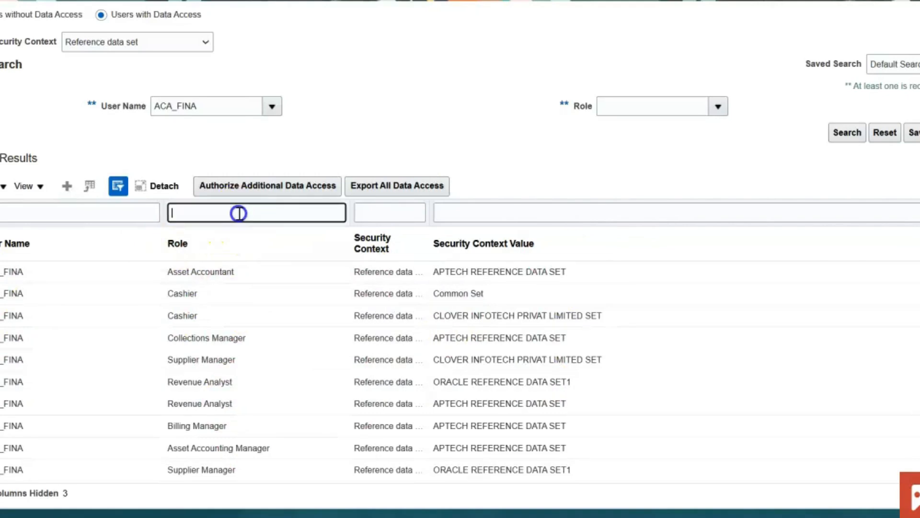
left_click(489, 209)
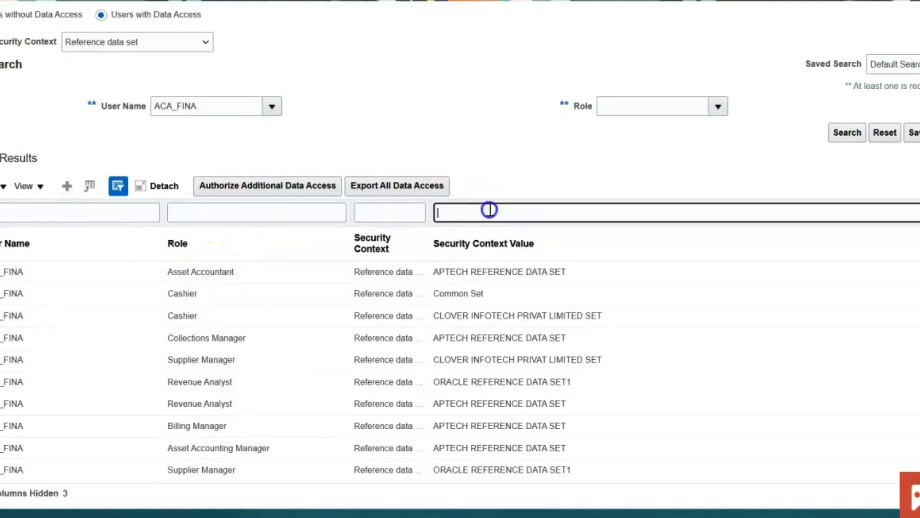
type("pd")
left_click(528, 167)
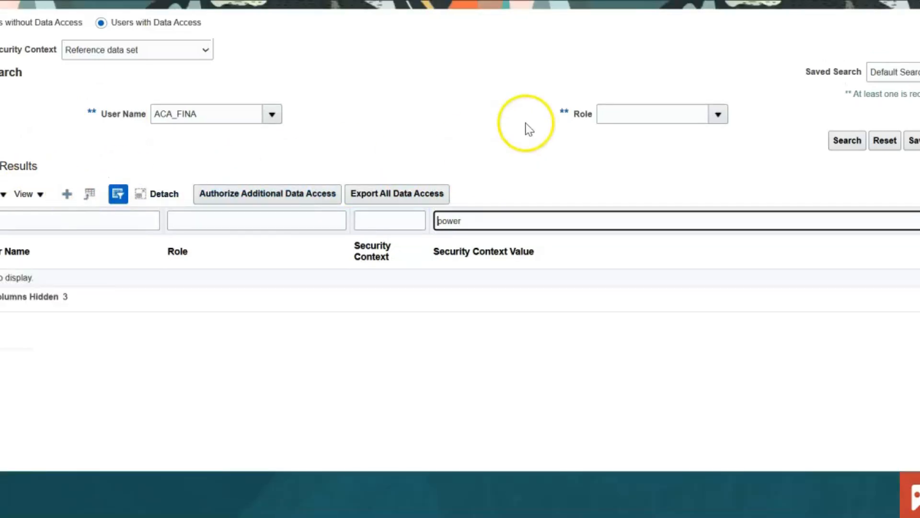
left_click(506, 221)
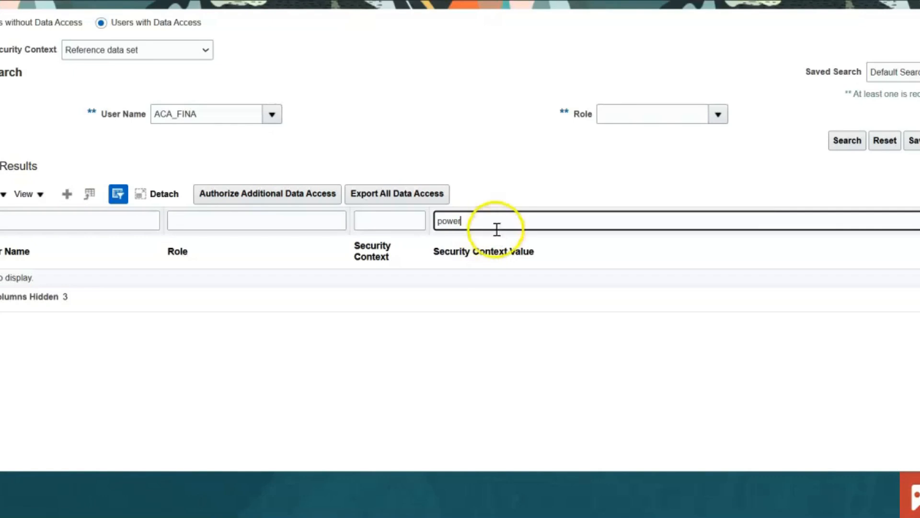
left_click(454, 220)
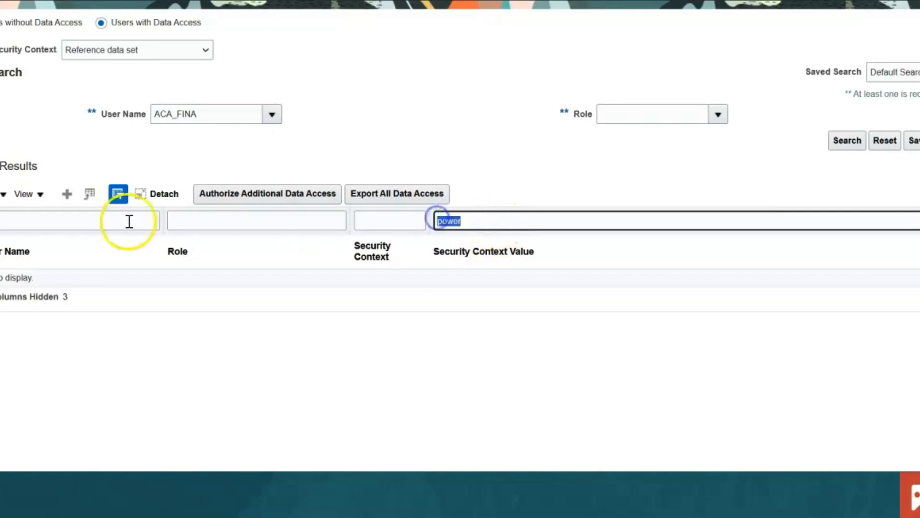
left_click(53, 223)
left_click(836, 141)
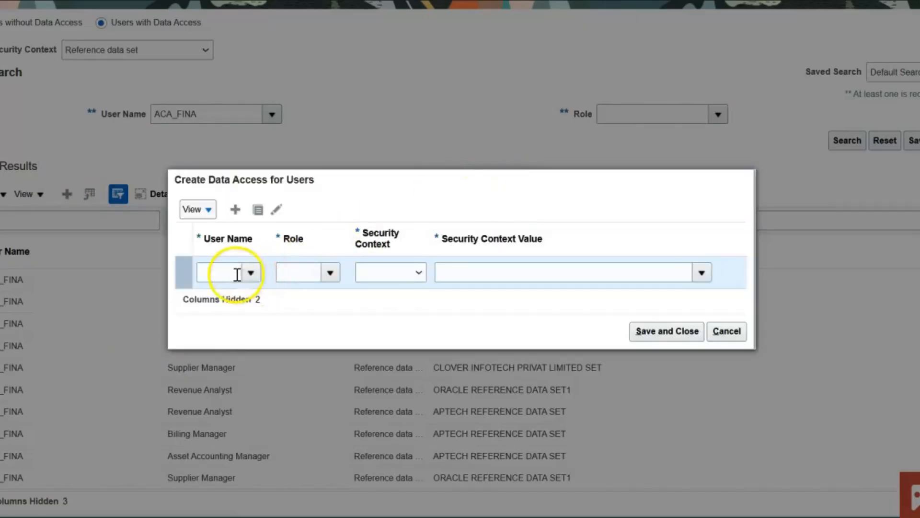
In a new data access record, enter user Fusion.Demo, the Accounts Payable Specialist role and the Business unit security context.
left_click(237, 274)
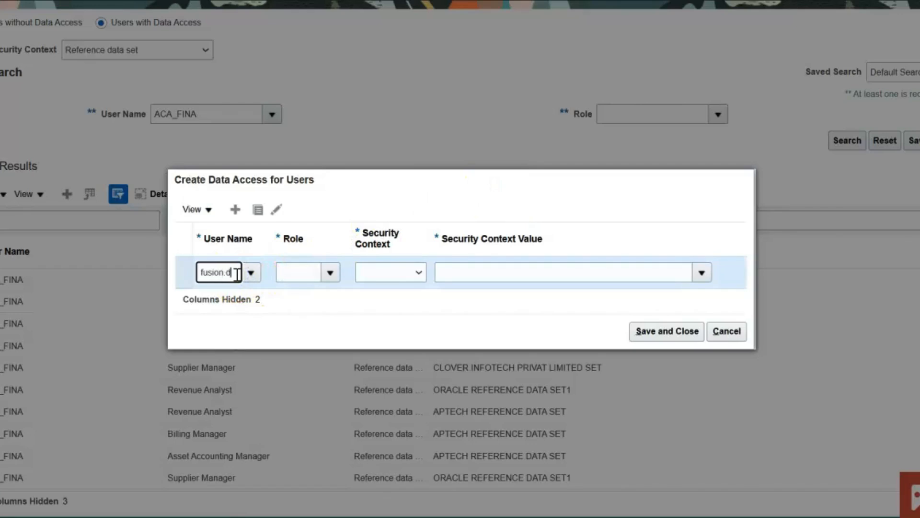
key("Tab")
left_click(299, 269)
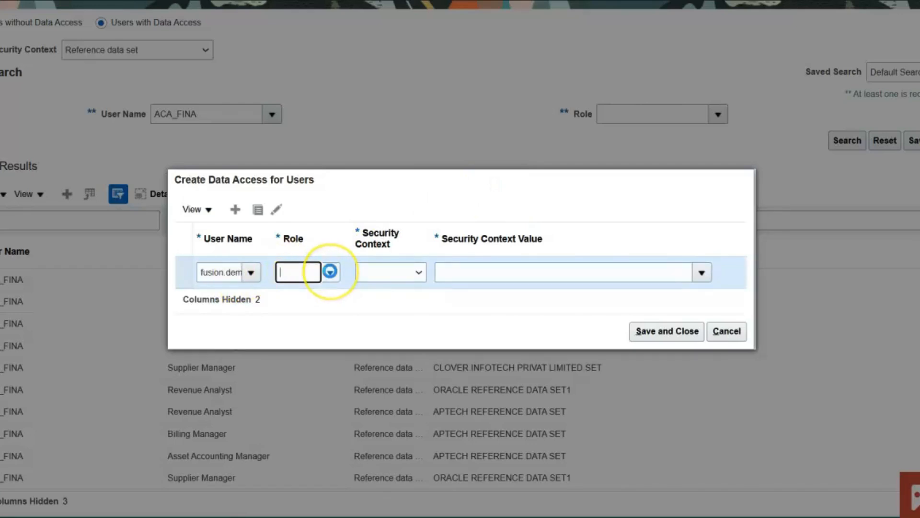
left_click(330, 271)
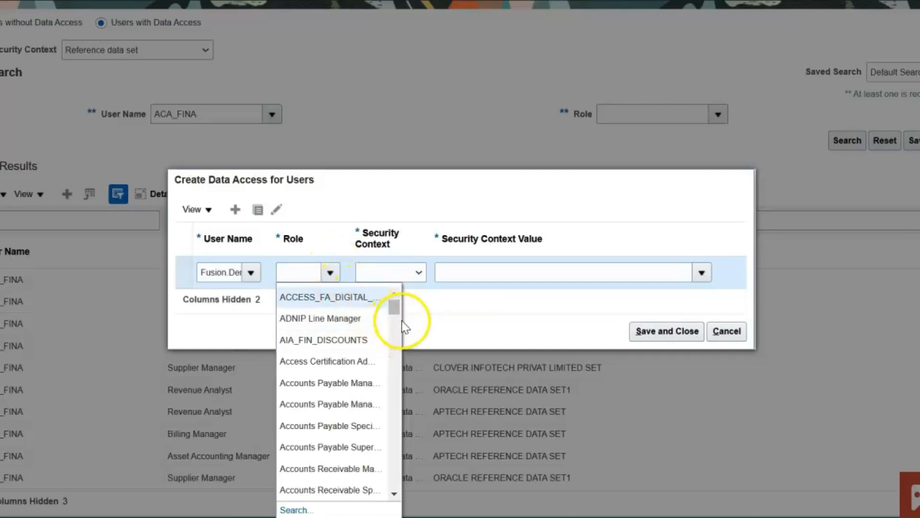
left_click(347, 426)
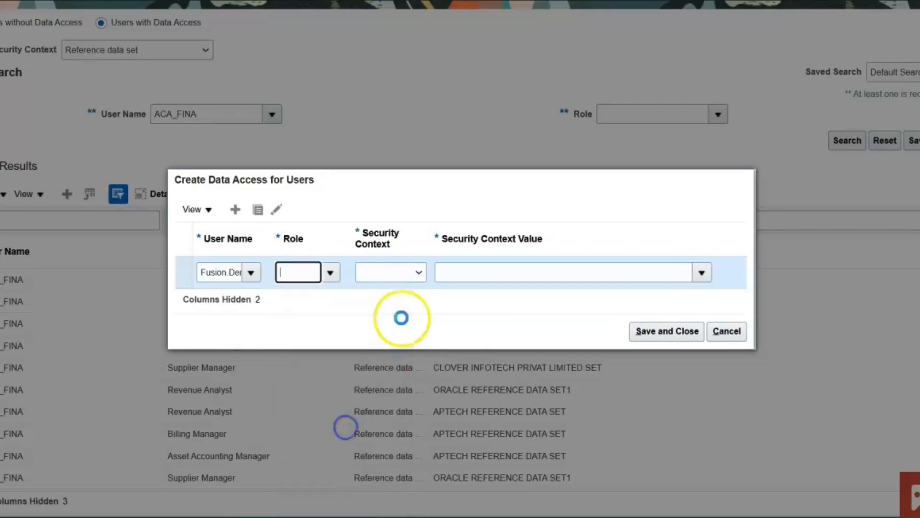
left_click(403, 274)
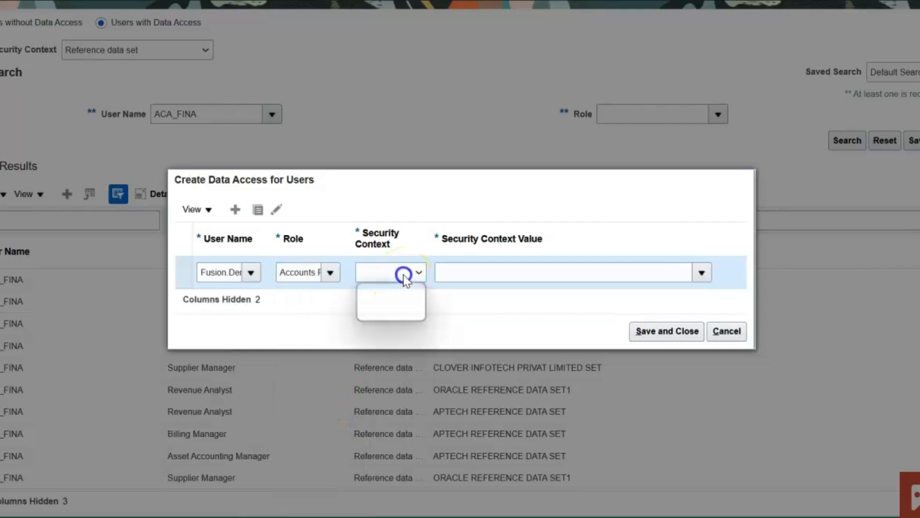
left_click(403, 314)
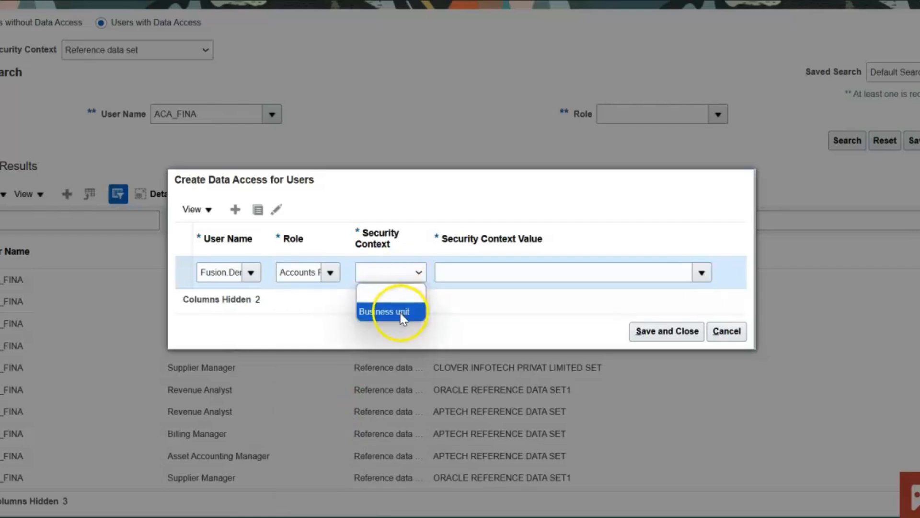
left_click(390, 309)
Search the business units for "Power" and choose POWER_GROUP_BU as the new record's security context value.
left_click(521, 269)
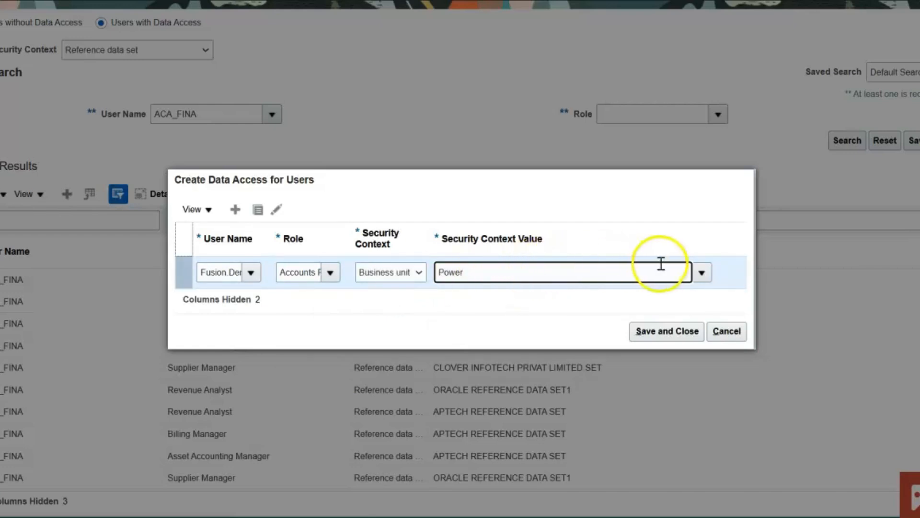
left_click(706, 271)
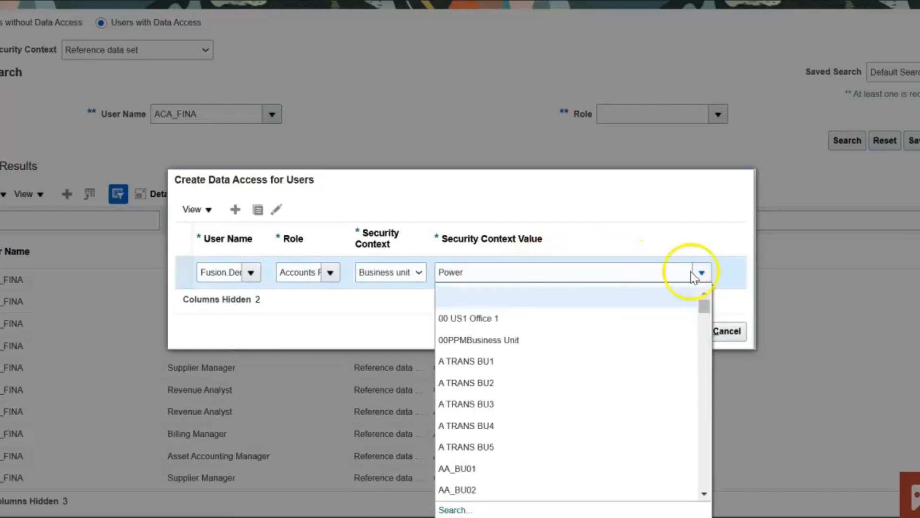
left_click(456, 510)
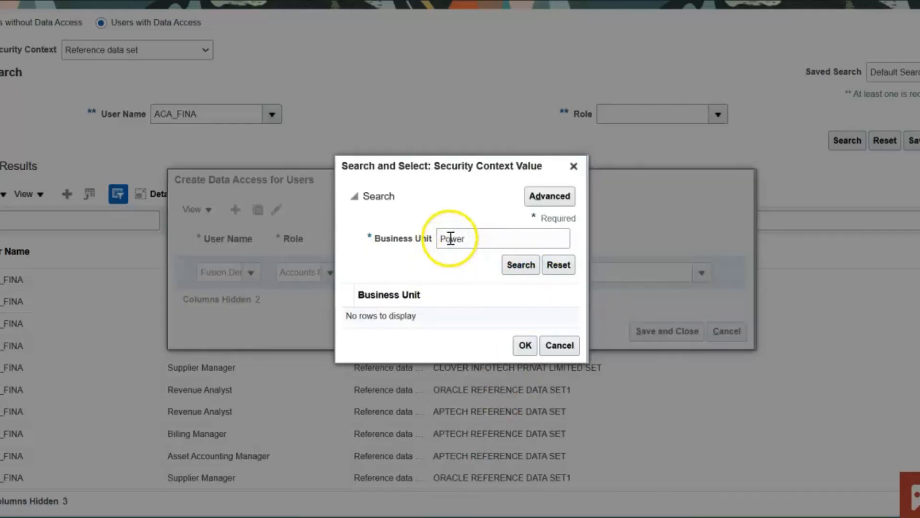
left_click_drag(450, 238, 484, 235)
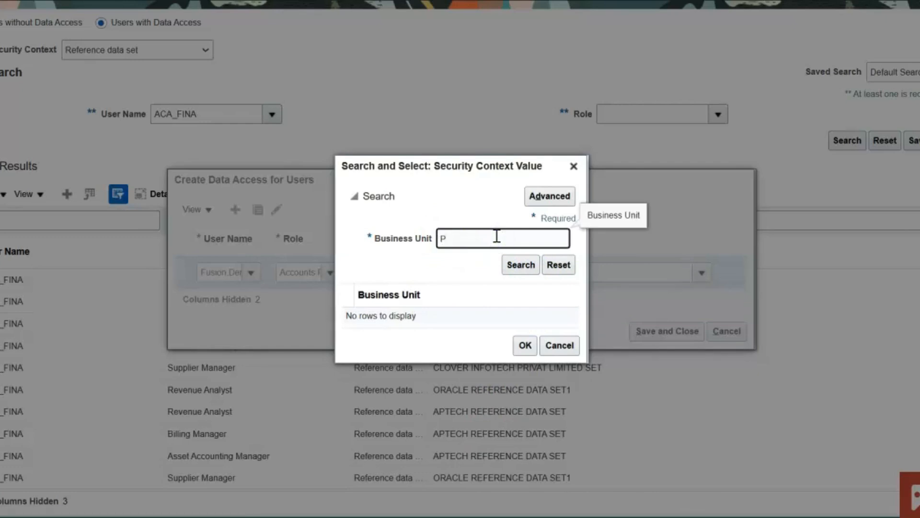
type("G")
key("Return")
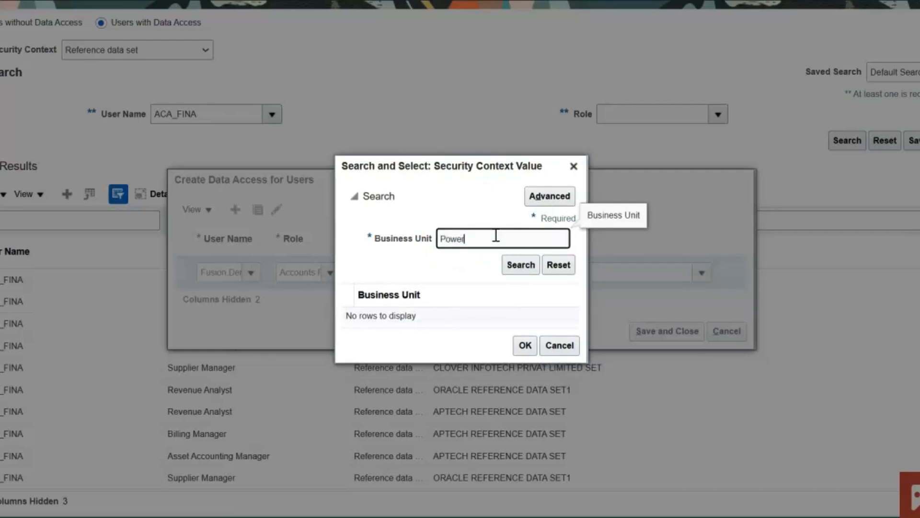
left_click(509, 267)
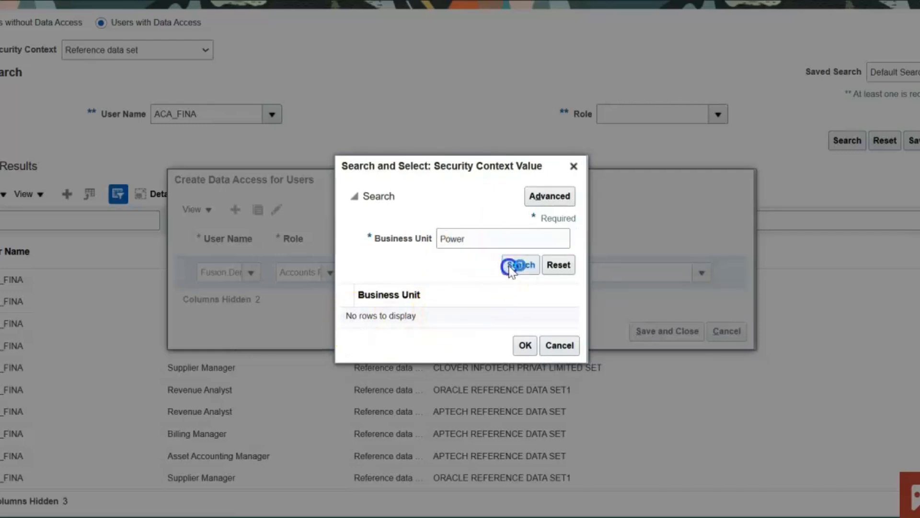
left_click(417, 319)
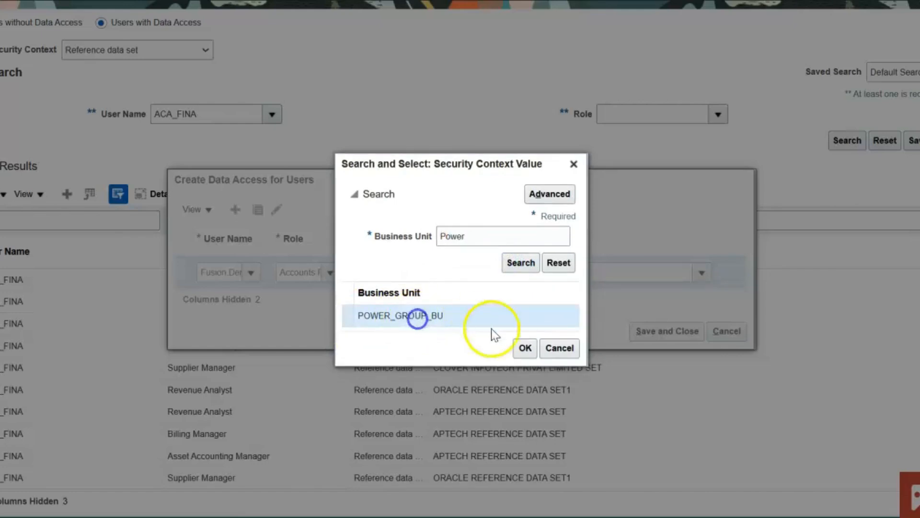
left_click(526, 346)
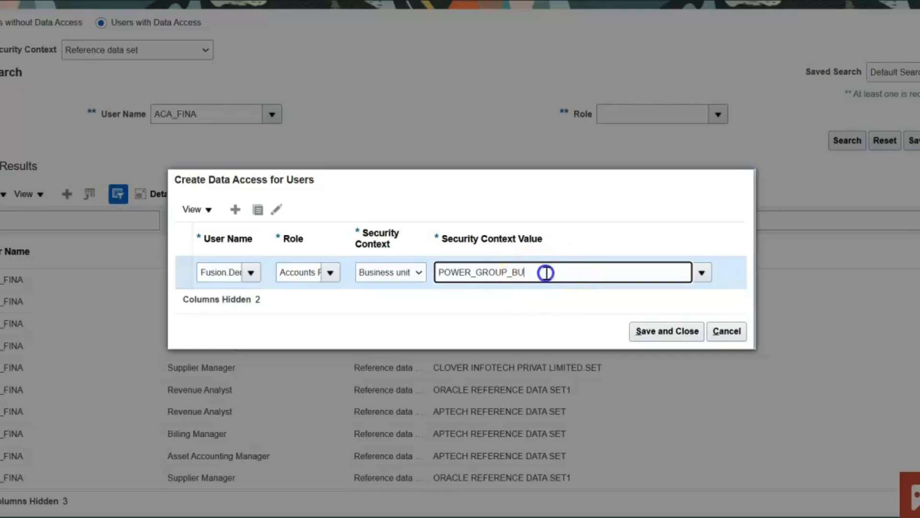
left_click_drag(546, 272, 449, 265)
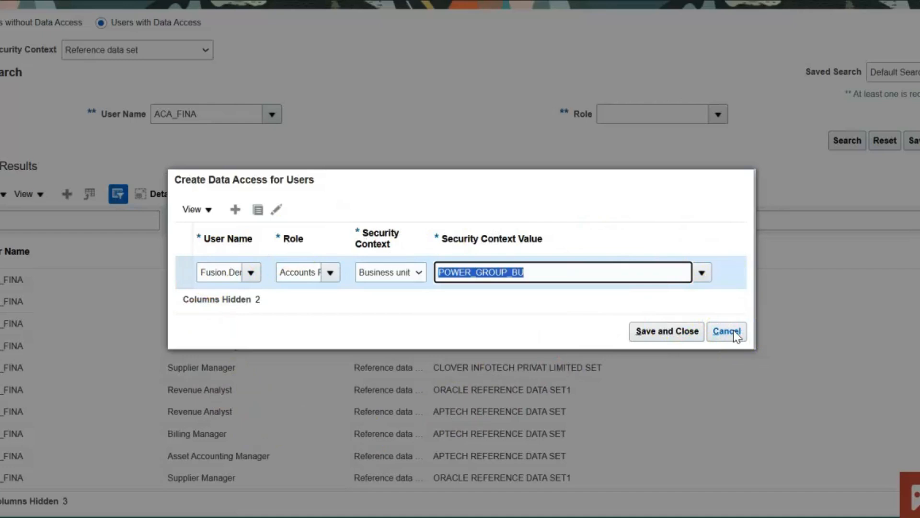
Try to save the new data access record for Fusion.Demo, and cancel its creation.
left_click(689, 330)
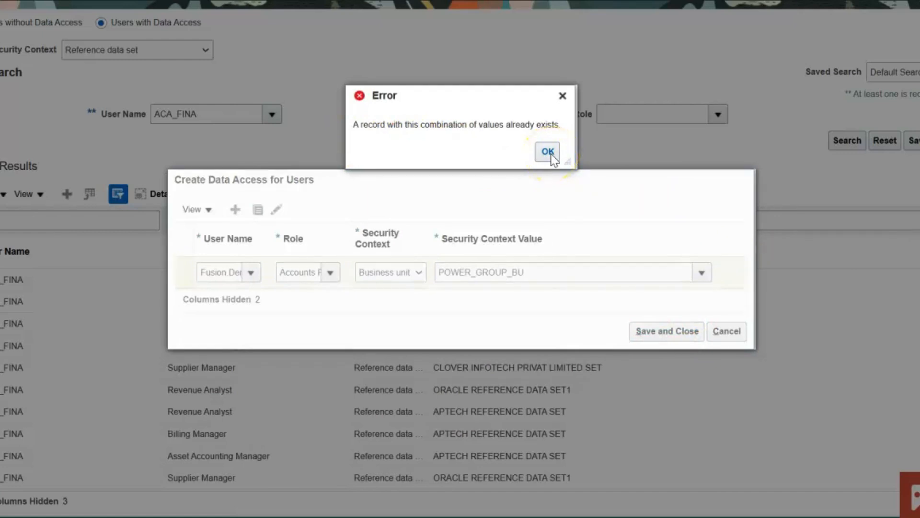
left_click(548, 152)
left_click(733, 330)
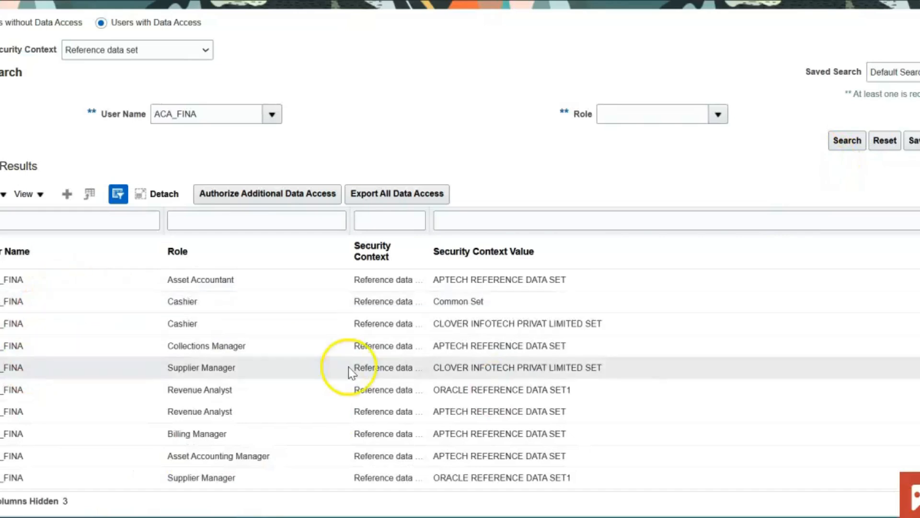
Look through the remaining data access results for ACA_FINA and return to the Power Group implementation project.
scroll(349, 366, "down", 3)
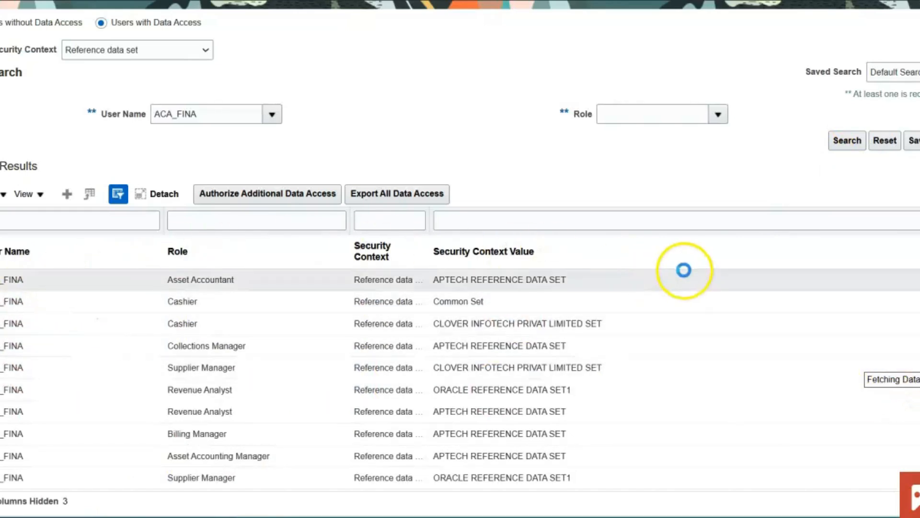
scroll(671, 322, "down", 1)
scroll(671, 326, "up", 3)
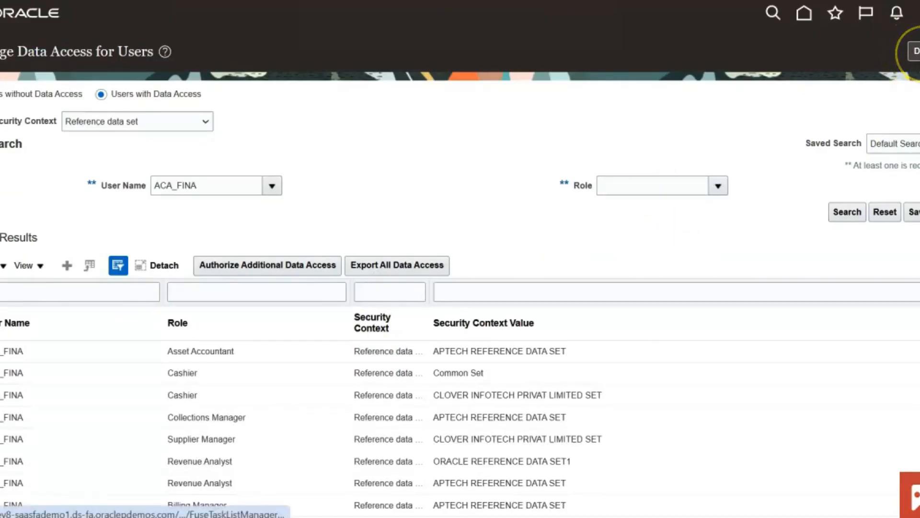
left_click(914, 51)
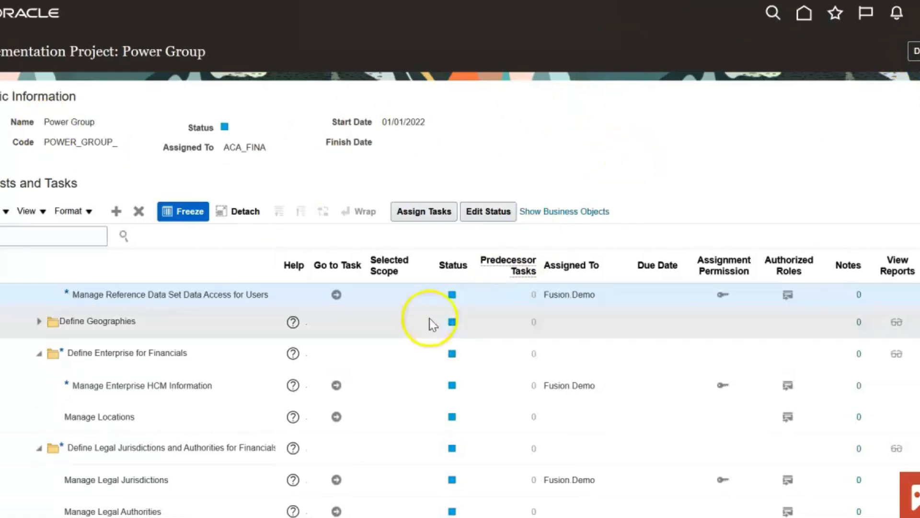
left_click(452, 295)
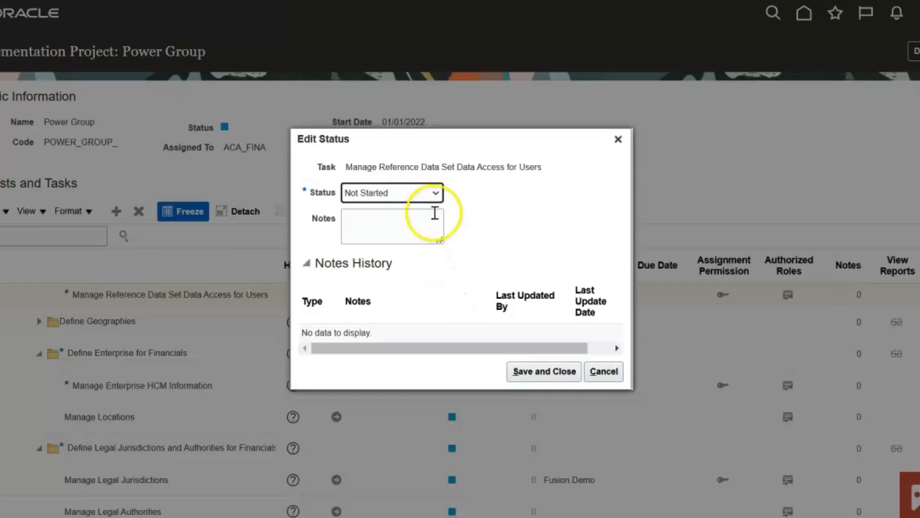
left_click(432, 192)
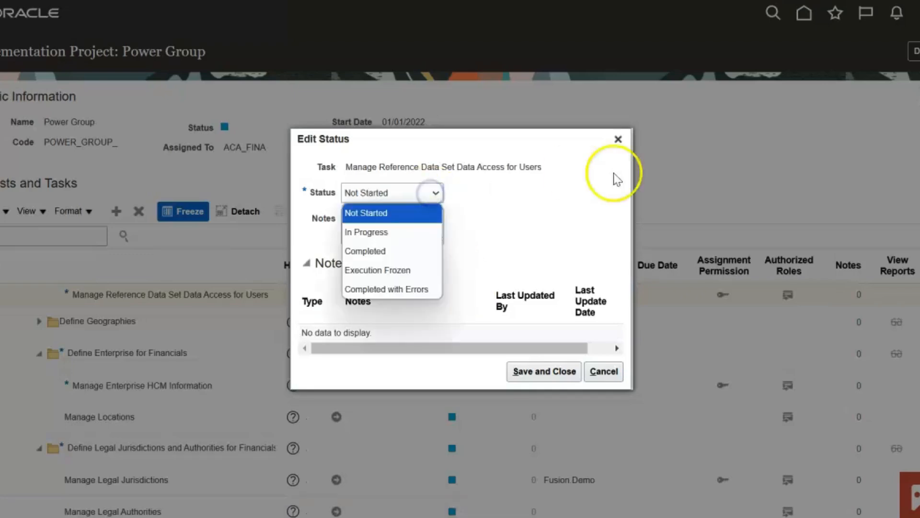
left_click(764, 164)
left_click(618, 139)
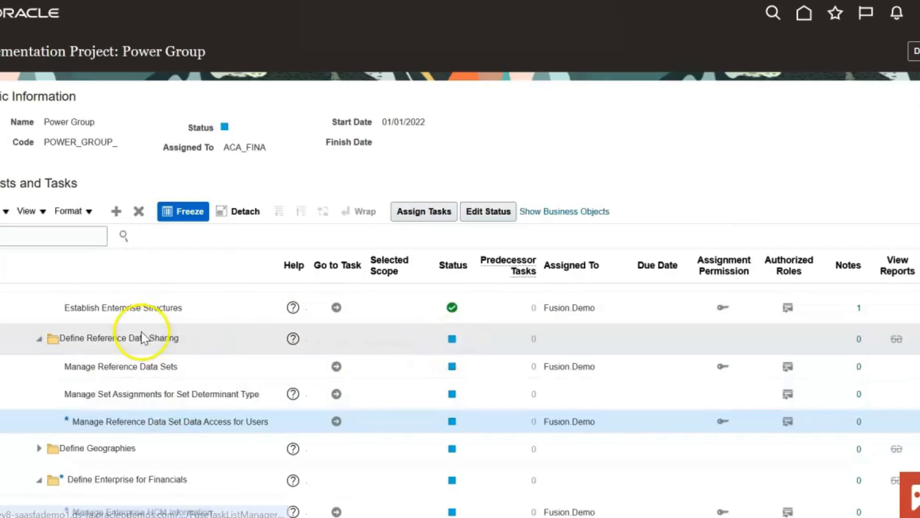
Set the status of the Define Reference Data Sharing task list to Completed and save it.
left_click(142, 338)
left_click(452, 339)
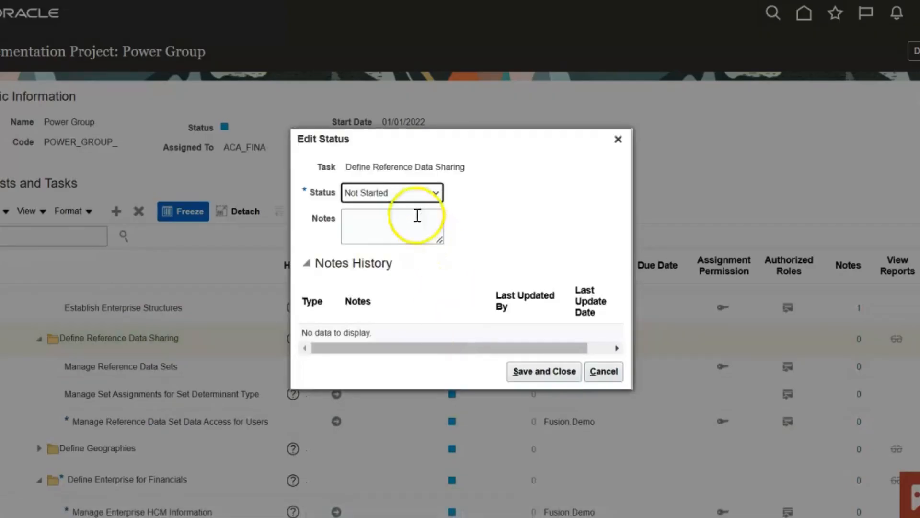
left_click(411, 196)
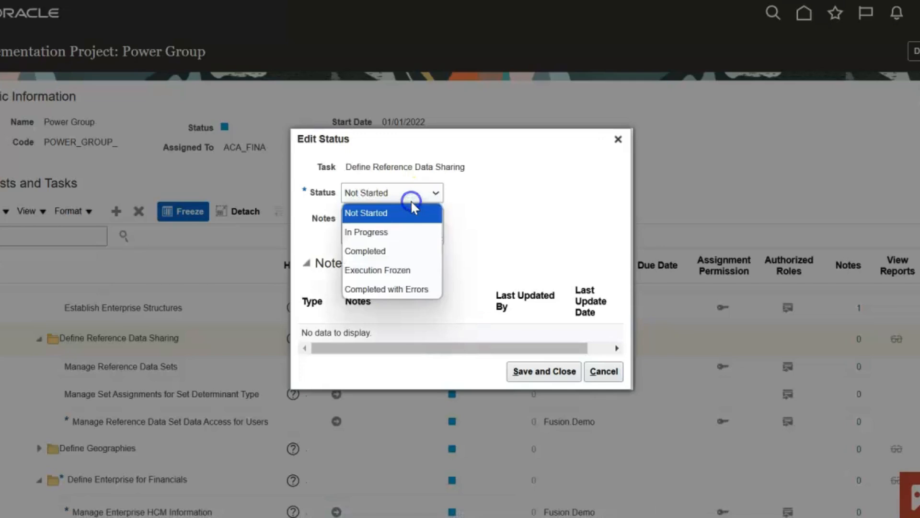
left_click(396, 259)
left_click(532, 372)
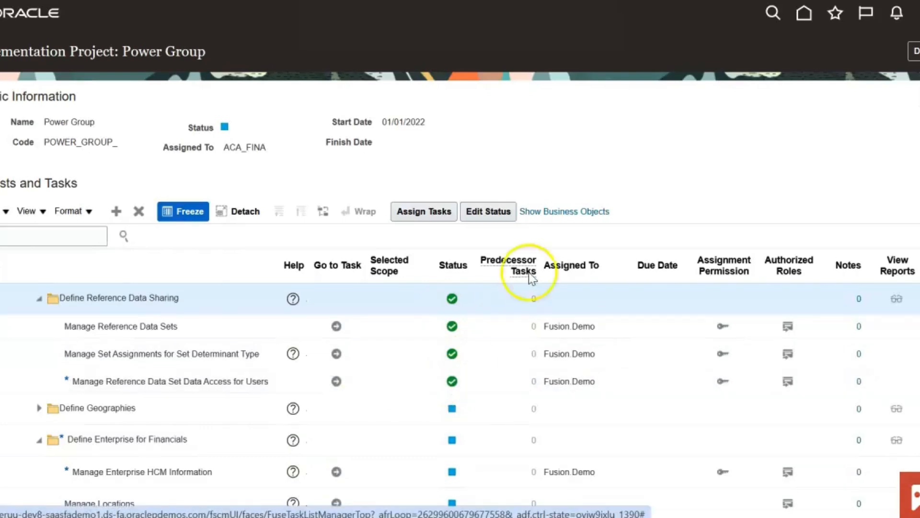
Check which tasks the Define Geographies task list contains and collapse it again.
scroll(709, 148, "down", 2)
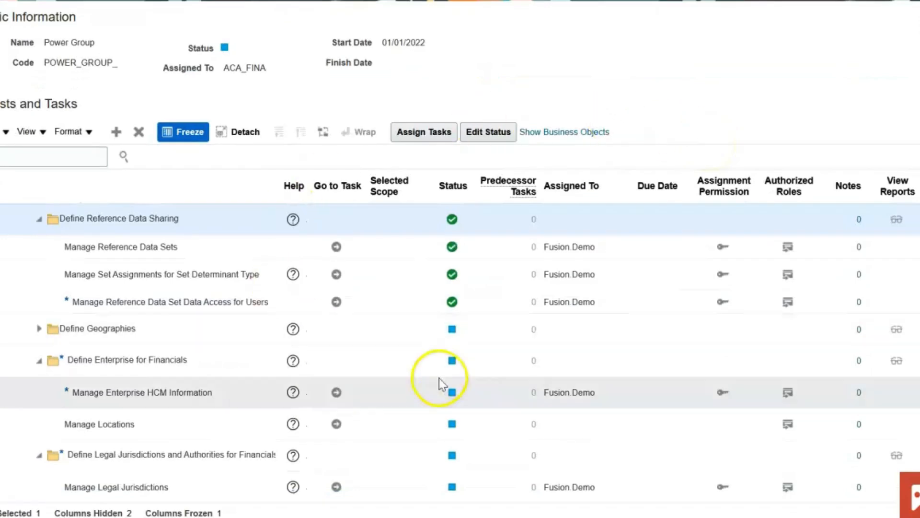
left_click(37, 330)
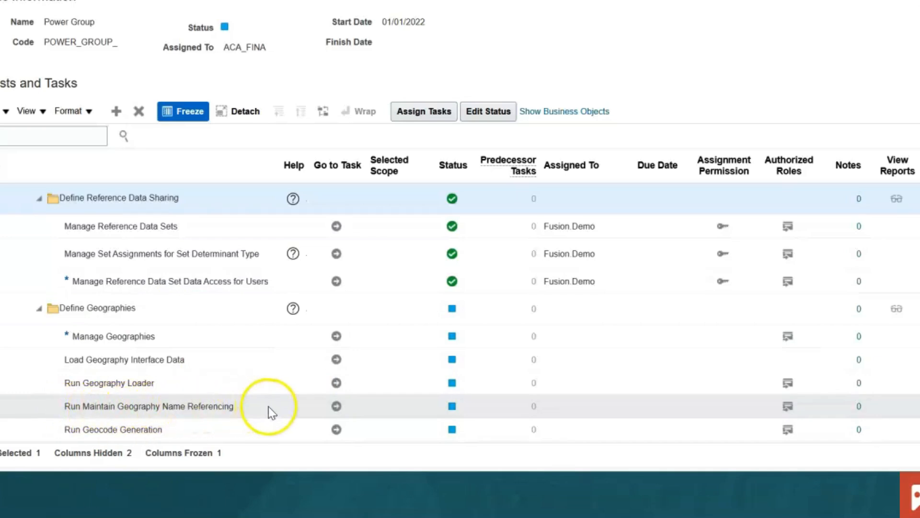
left_click(38, 309)
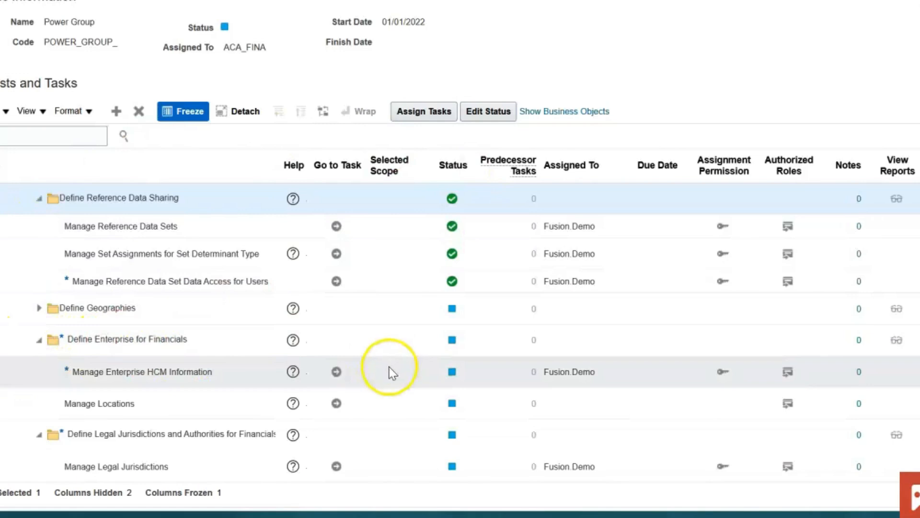
Review the enterprise details in the Manage Enterprise HCM Information task and return to the Power Group implementation project.
left_click(337, 373)
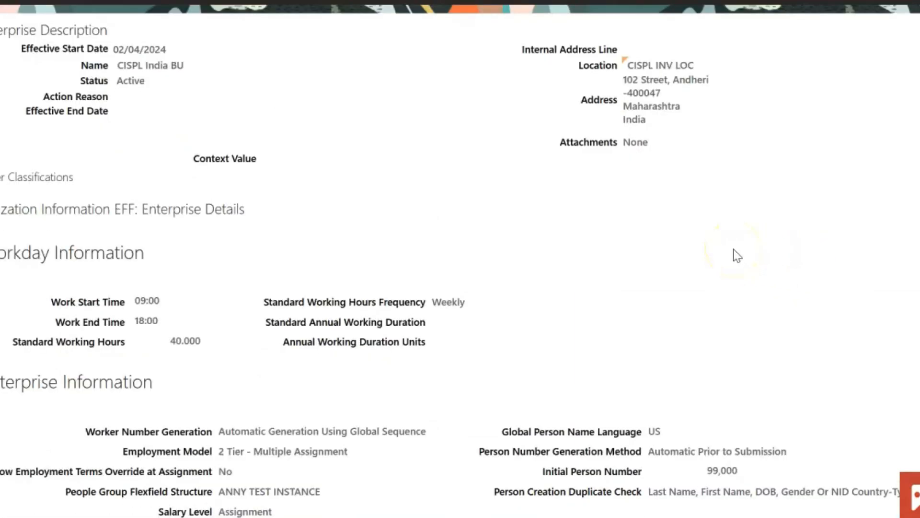
scroll(737, 255, "down", 3)
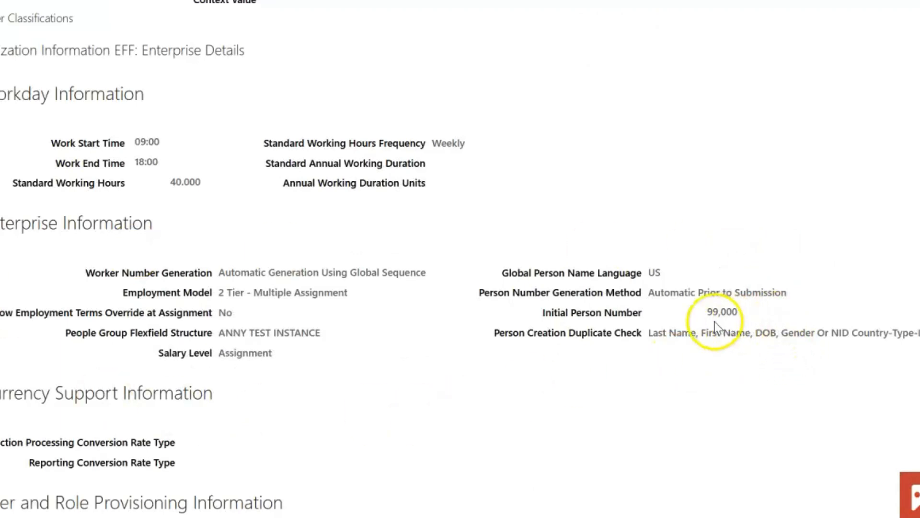
scroll(817, 305, "down", 9)
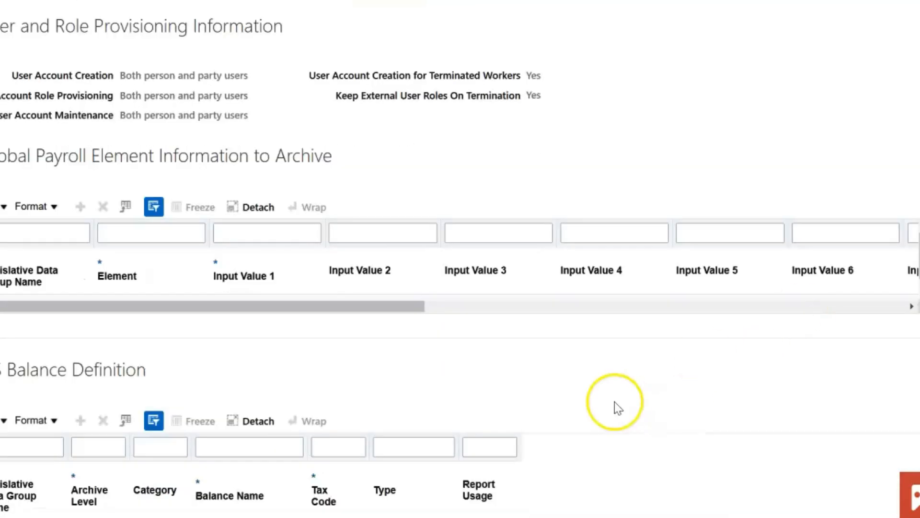
scroll(616, 404, "up", 14)
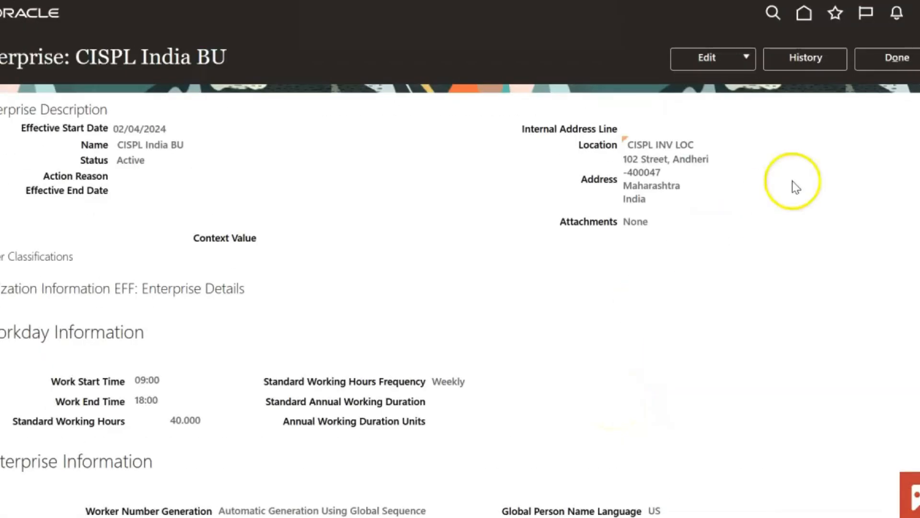
left_click(897, 58)
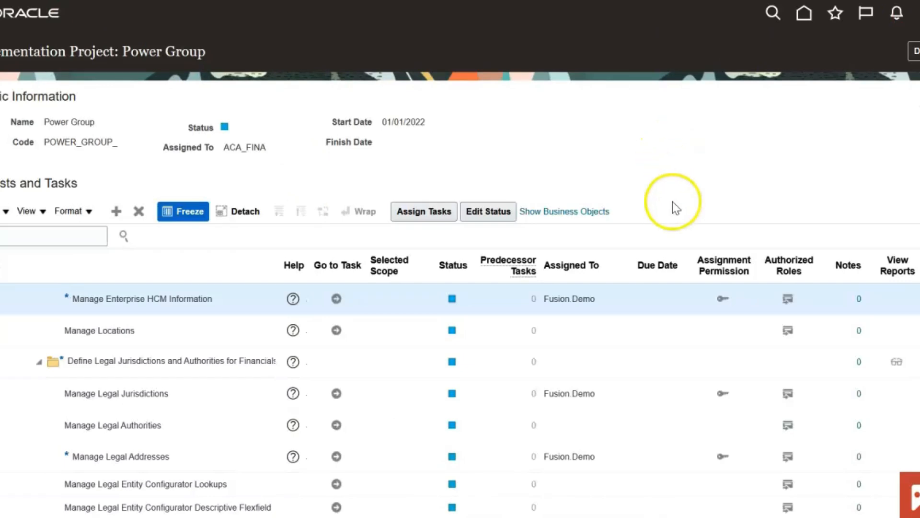
Go to the Manage Locations task and search the active locations by the name US.
left_click(338, 331)
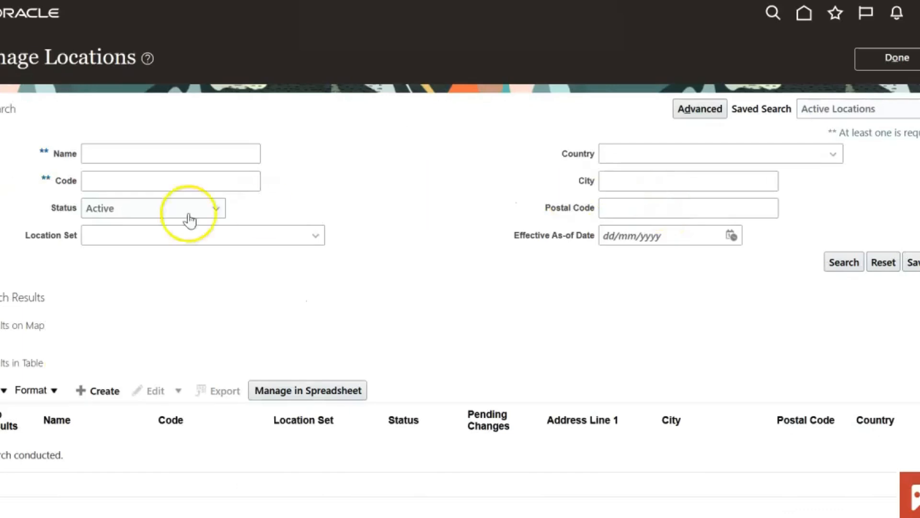
left_click(120, 155)
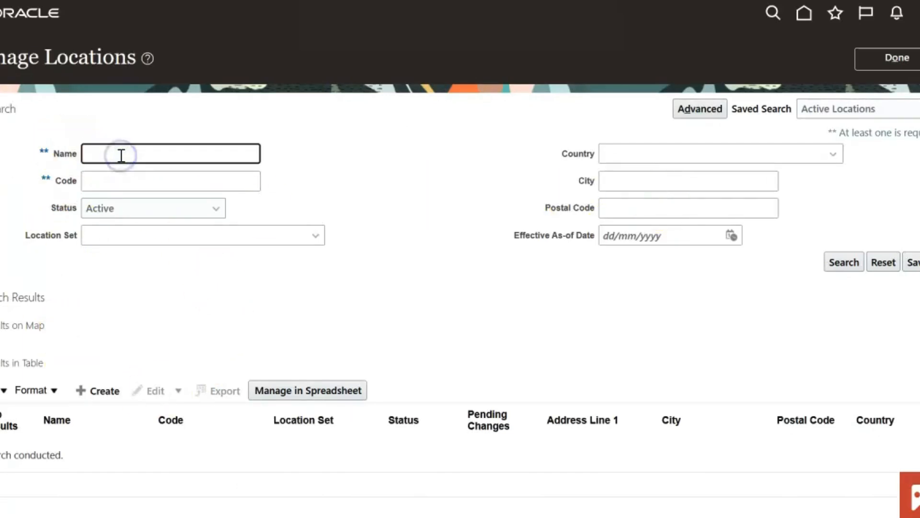
key("Return")
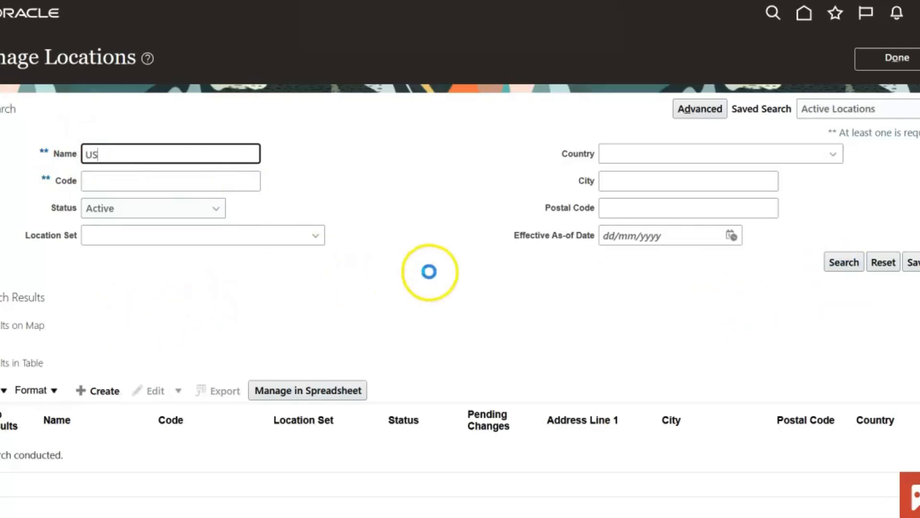
scroll(436, 271, "down", 3)
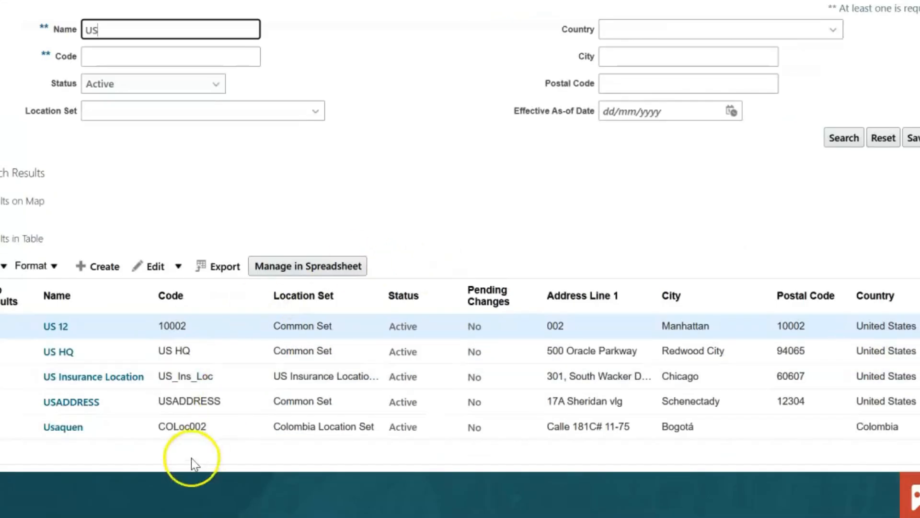
Review the full details of the USADDRESS location, then close it and Manage Locations to return to the implementation project.
left_click(72, 403)
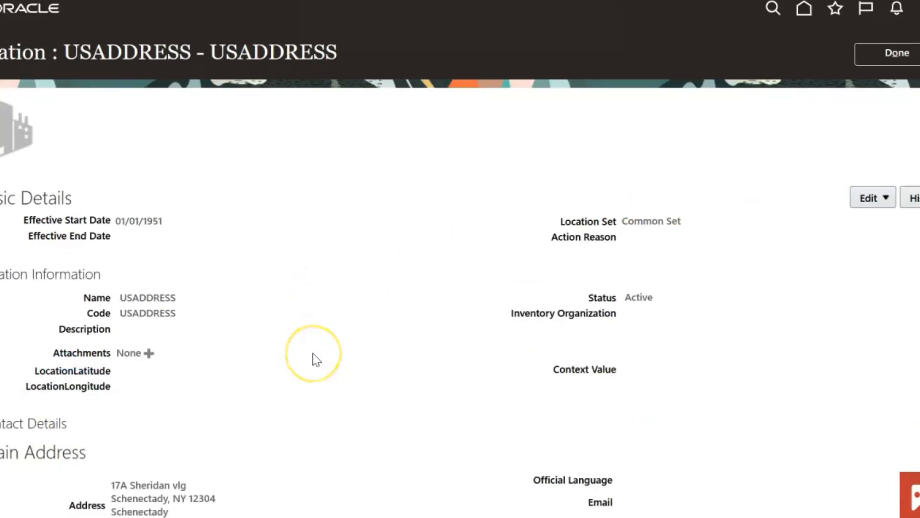
scroll(316, 359, "down", 2)
scroll(316, 359, "down", 10)
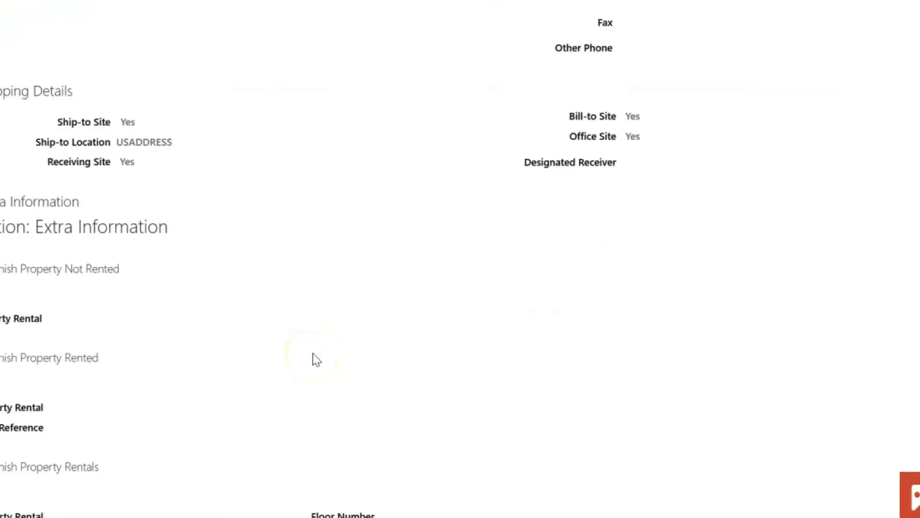
scroll(316, 359, "down", 2)
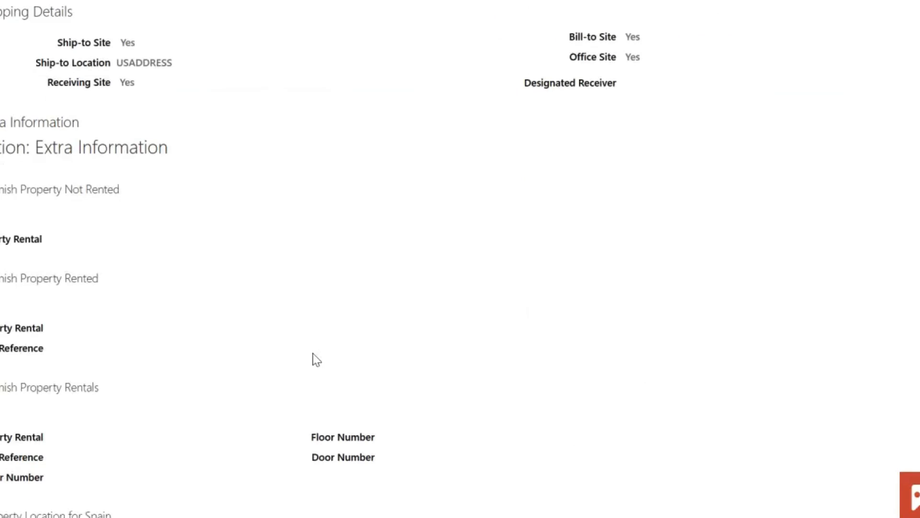
scroll(316, 360, "down", 6)
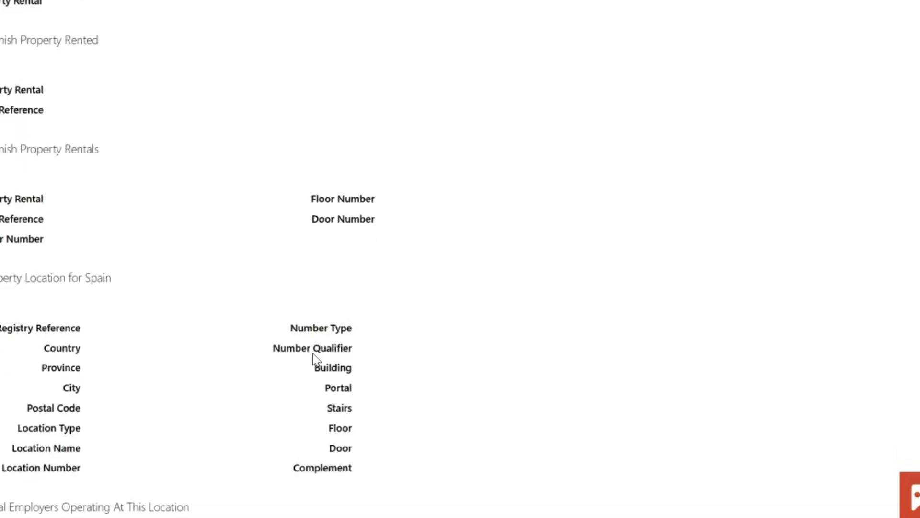
scroll(316, 360, "down", 4)
scroll(316, 359, "down", 10)
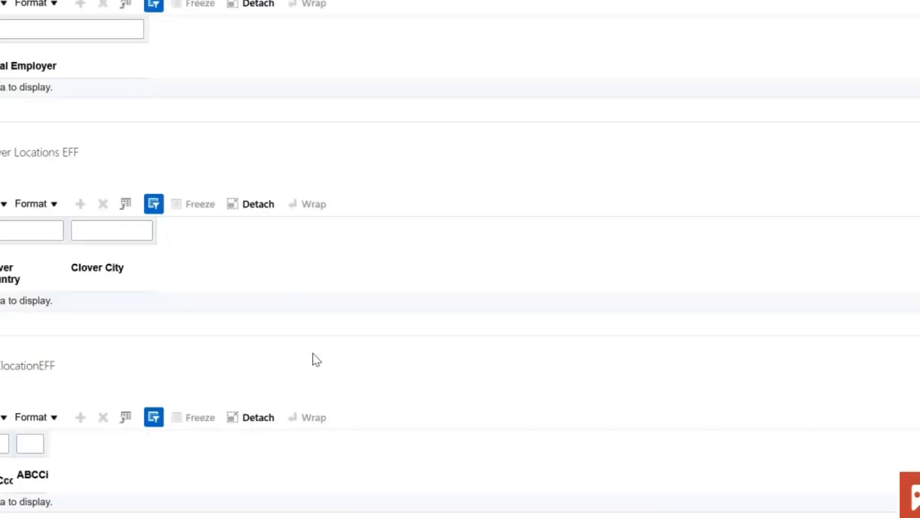
scroll(316, 359, "down", 7)
scroll(316, 359, "down", 11)
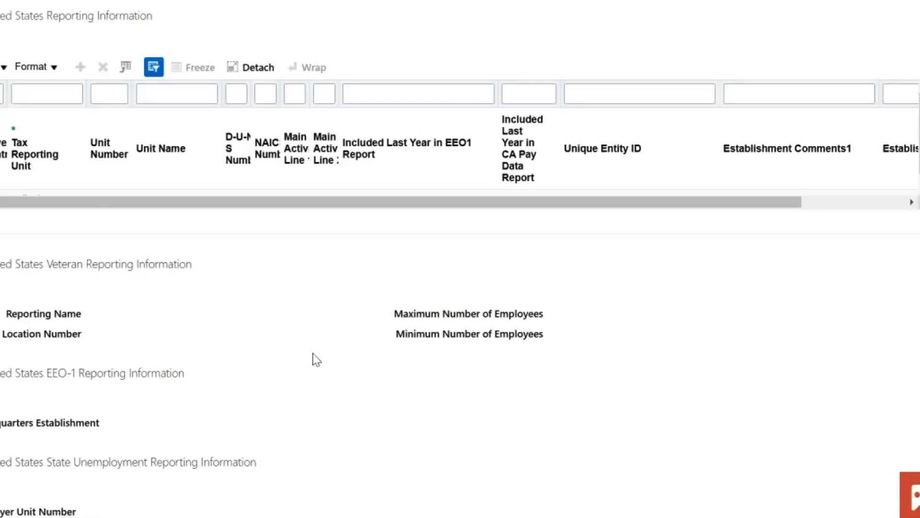
scroll(317, 360, "up", 11)
scroll(316, 359, "up", 20)
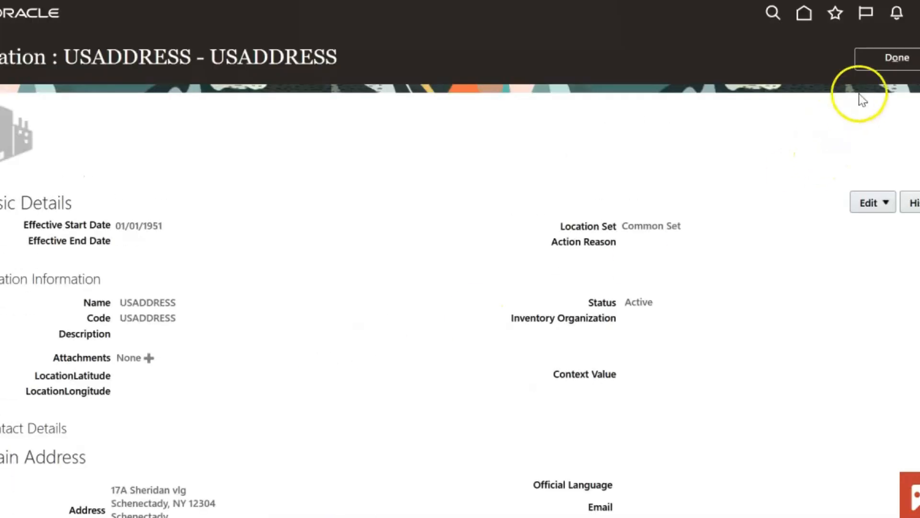
left_click(879, 59)
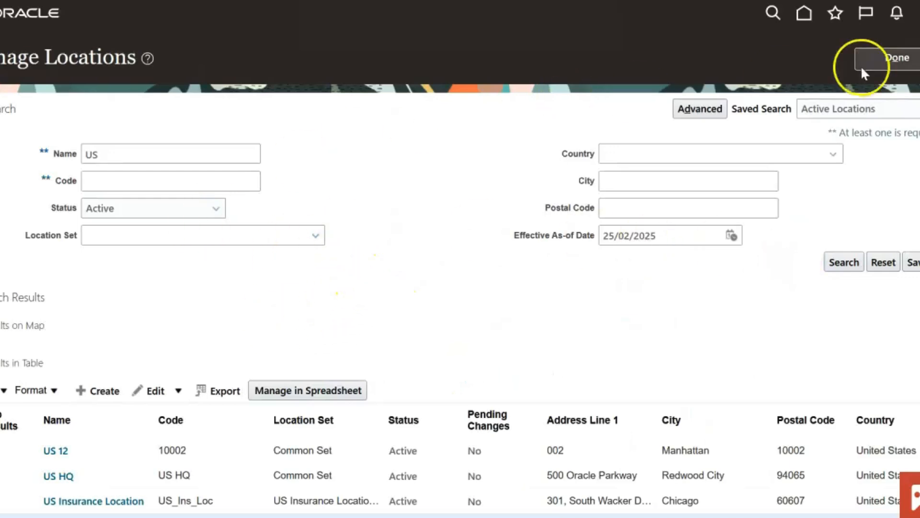
left_click(894, 59)
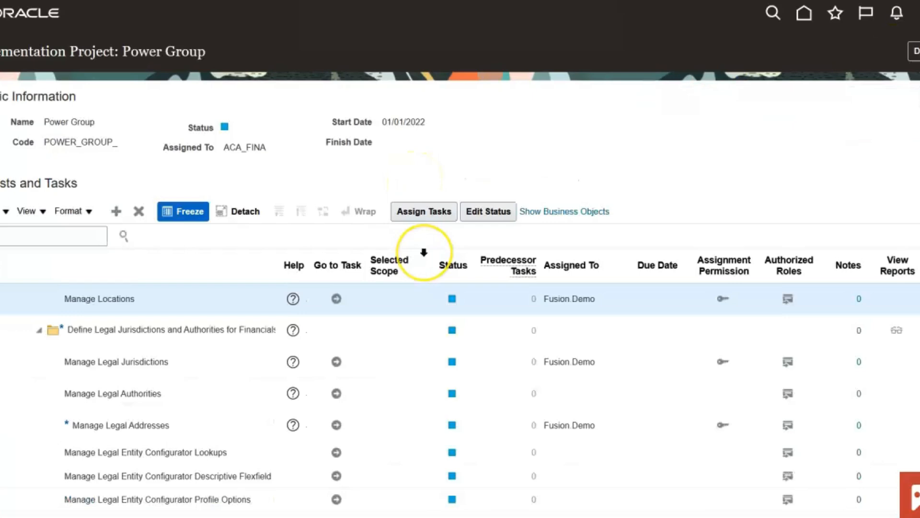
Go to the Manage Legal Addresses task, search the locations for the city Fort worth, and return to the project.
scroll(424, 251, "down", 2)
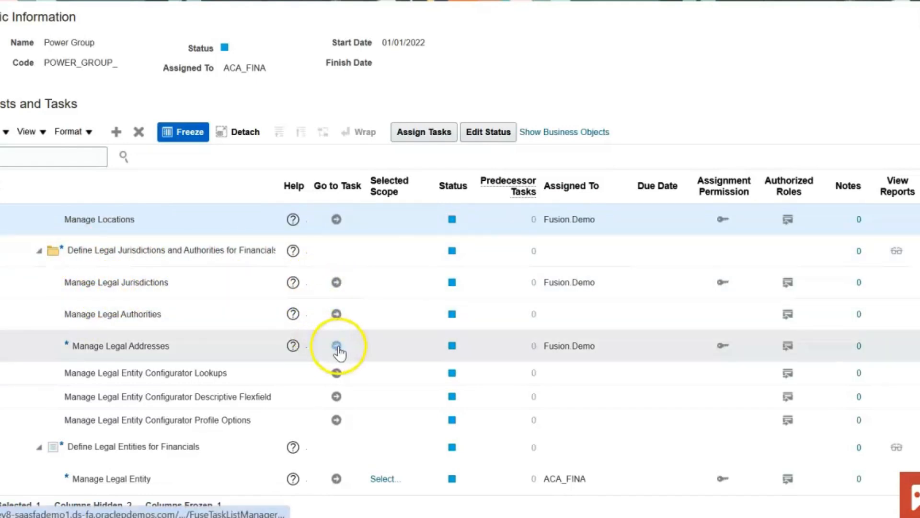
left_click(336, 345)
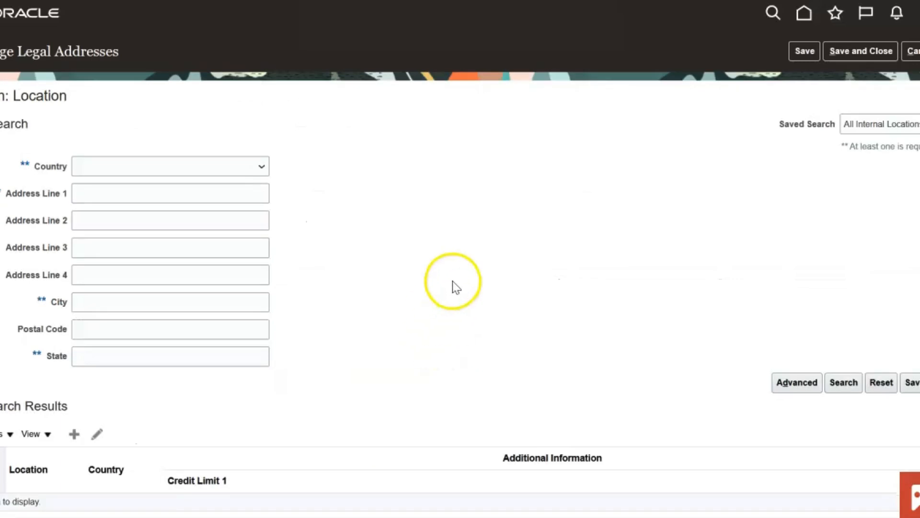
scroll(453, 281, "down", 2)
left_click(143, 119)
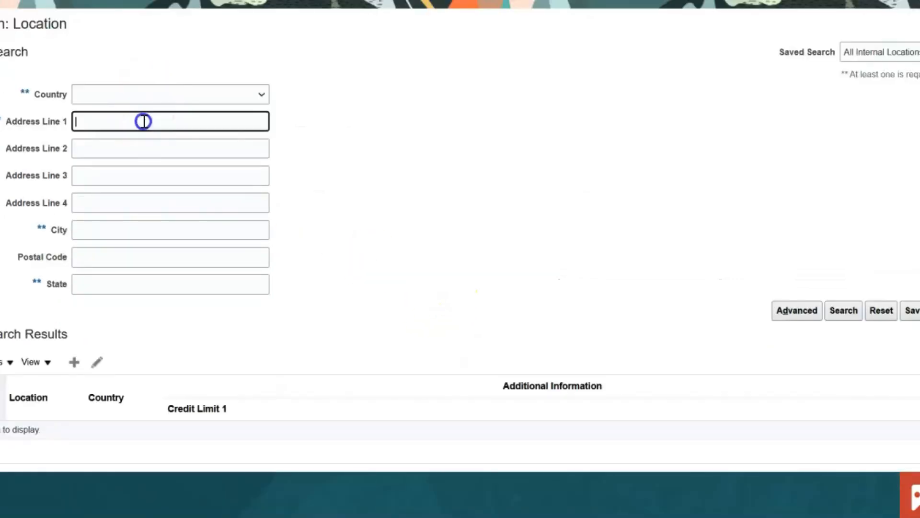
left_click(110, 228)
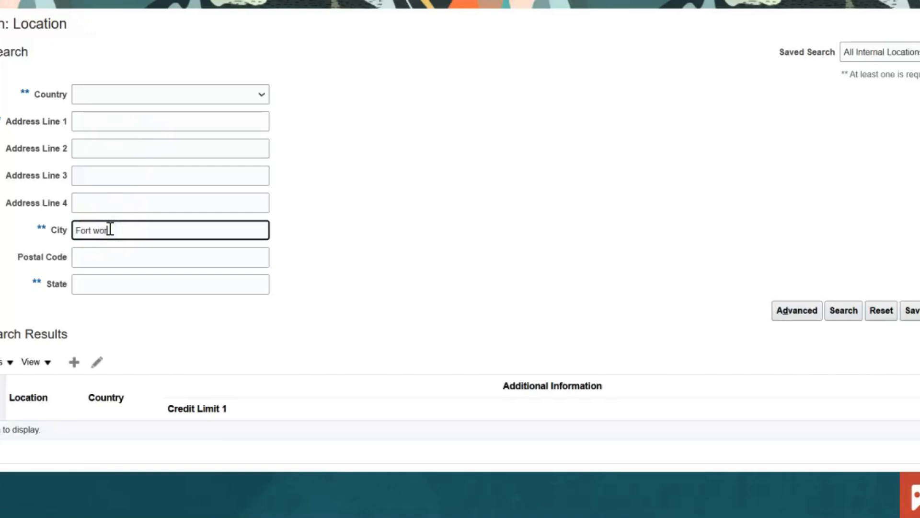
key("Return")
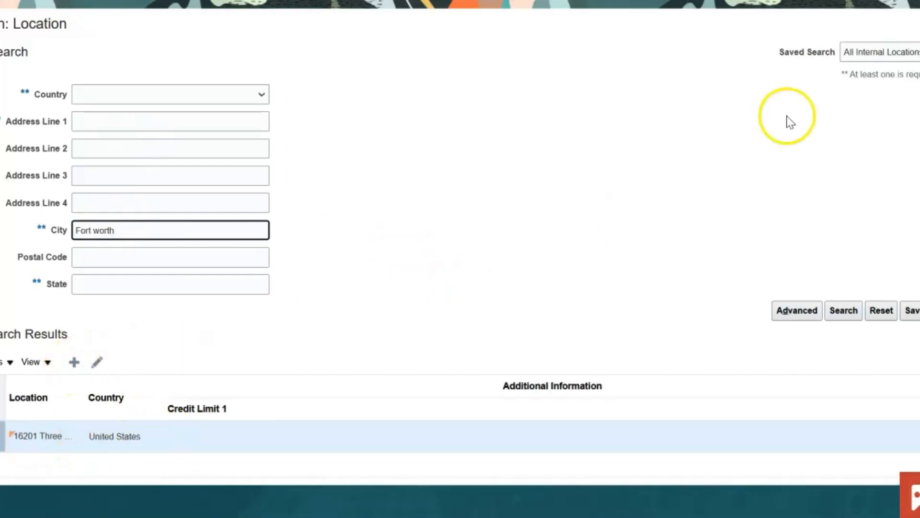
scroll(786, 120, "up", 2)
left_click(912, 51)
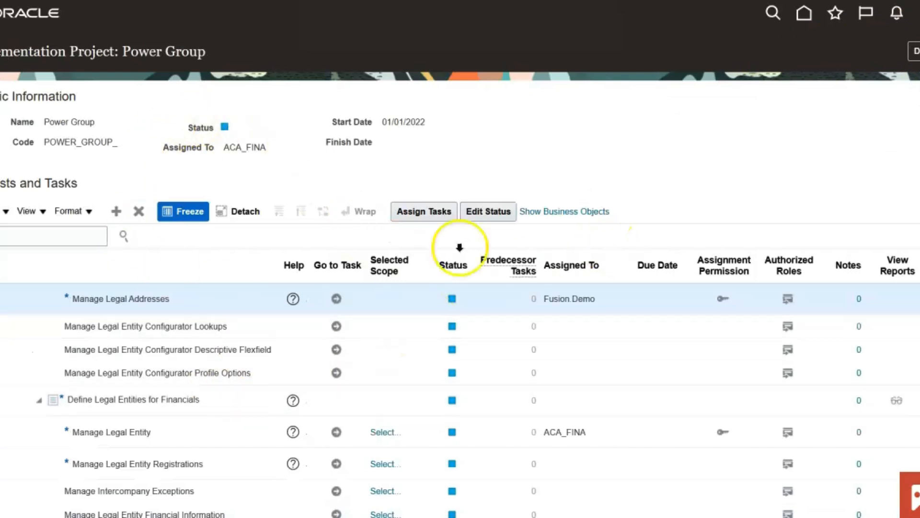
Go to the Manage Legal Entity task with Select and Add as its legal entity scope.
scroll(573, 210, "down", 2)
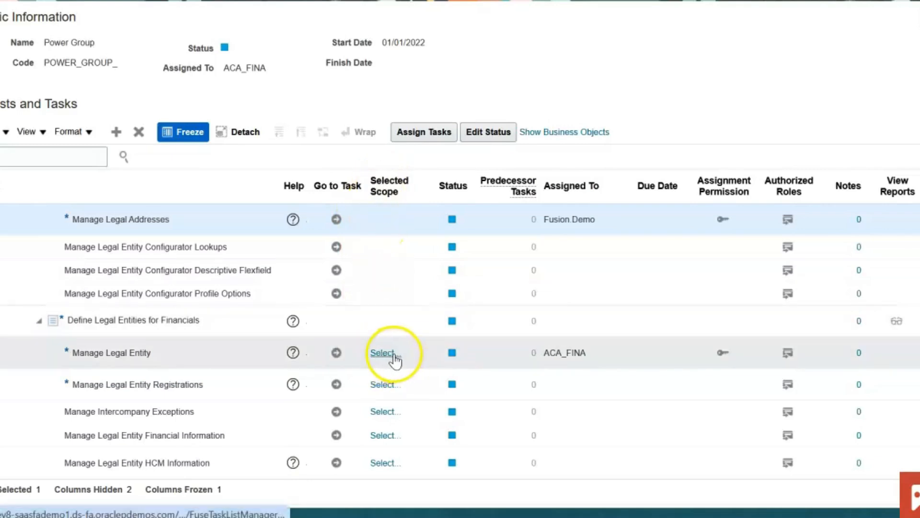
left_click(337, 354)
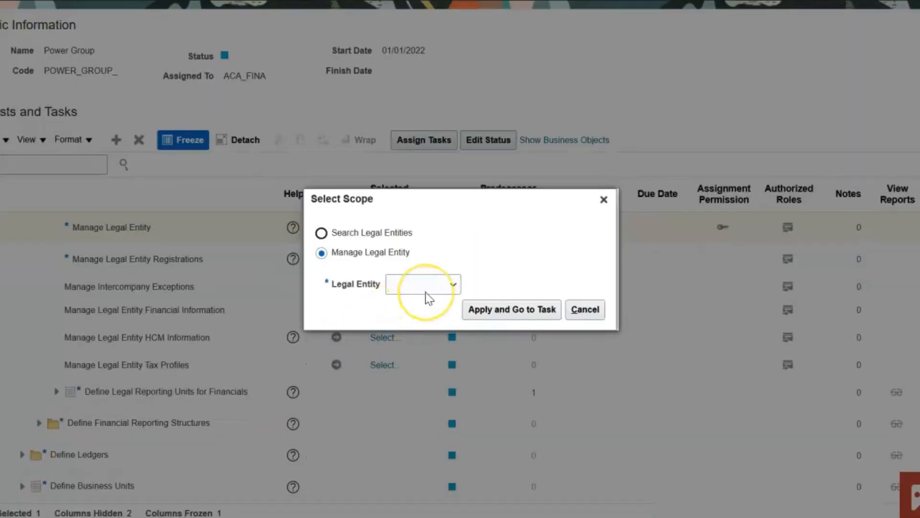
left_click(437, 289)
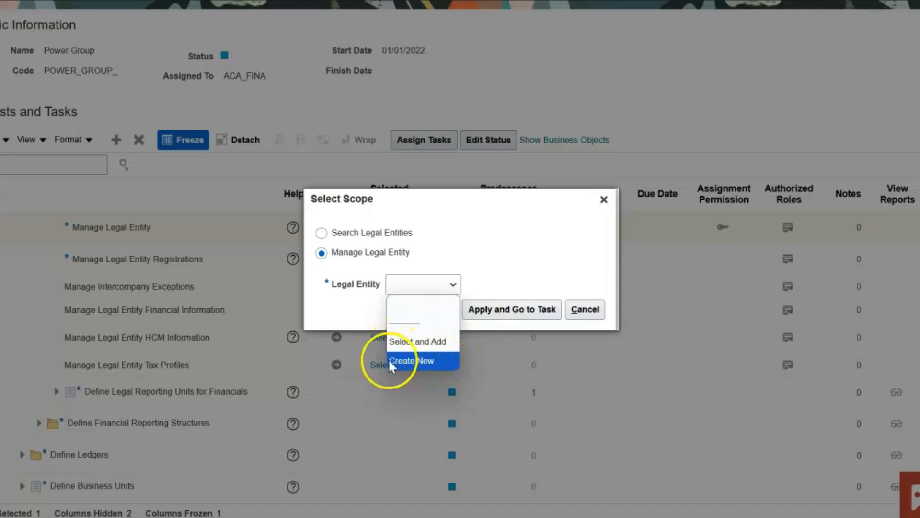
left_click(424, 342)
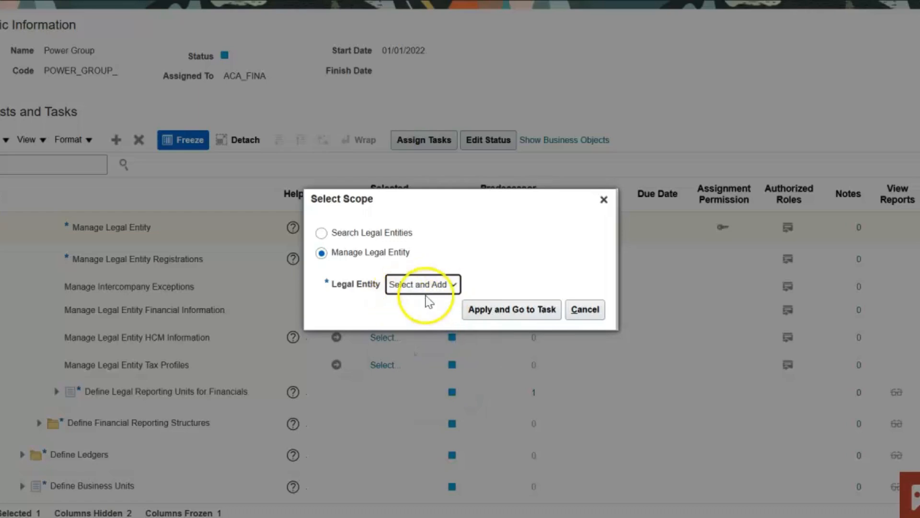
left_click(515, 312)
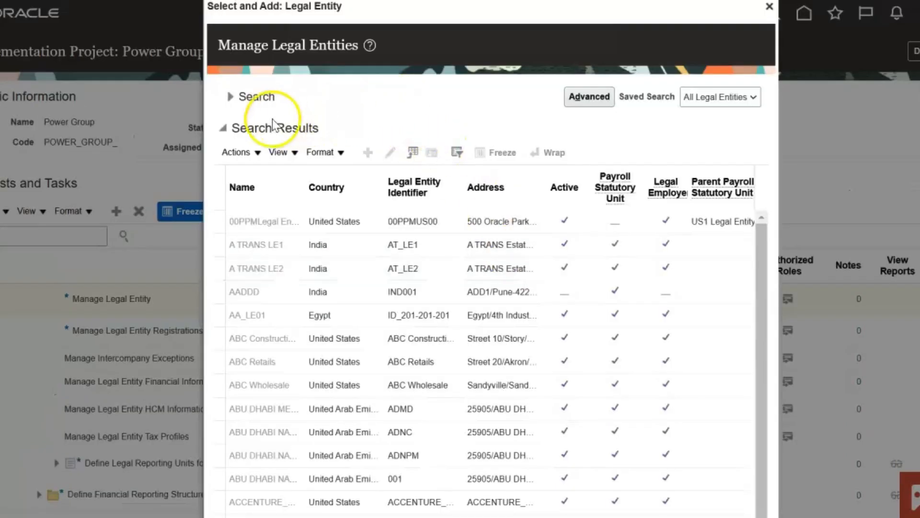
Search the legal entities by the name Power and select the Power Group legal entity.
left_click(232, 97)
left_click(326, 126)
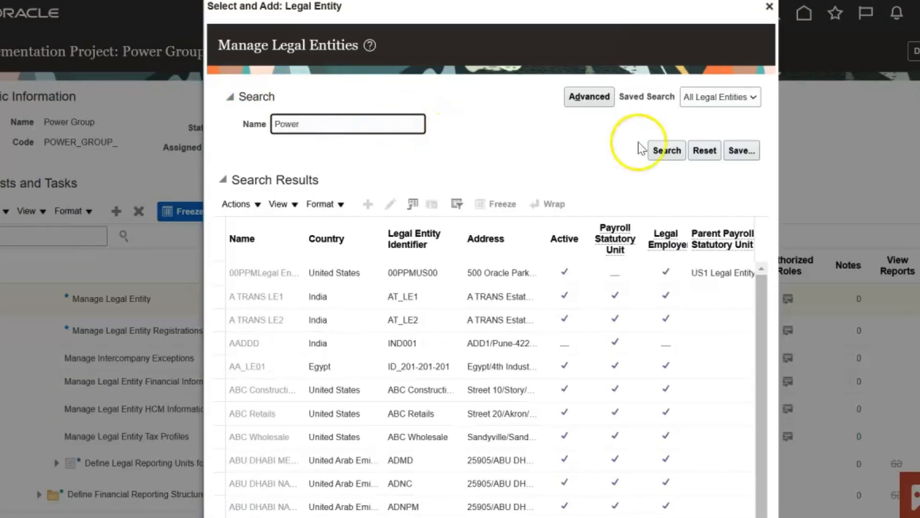
left_click(667, 150)
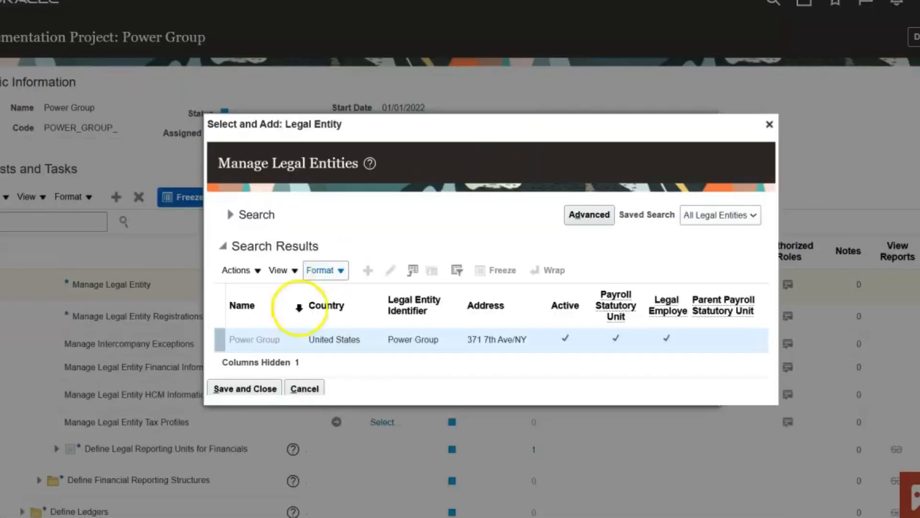
left_click(274, 338)
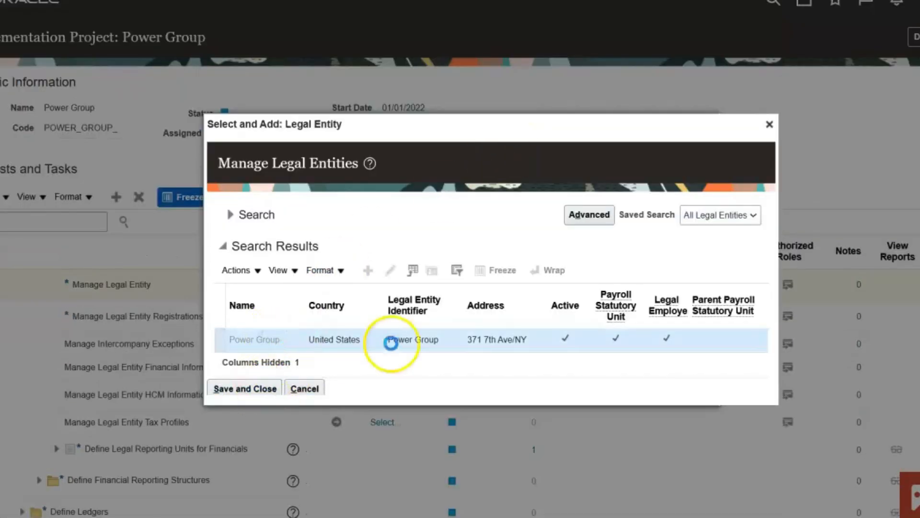
Save Power Group as the legal entity scope and return from its legal entity page to the implementation project.
left_click(264, 389)
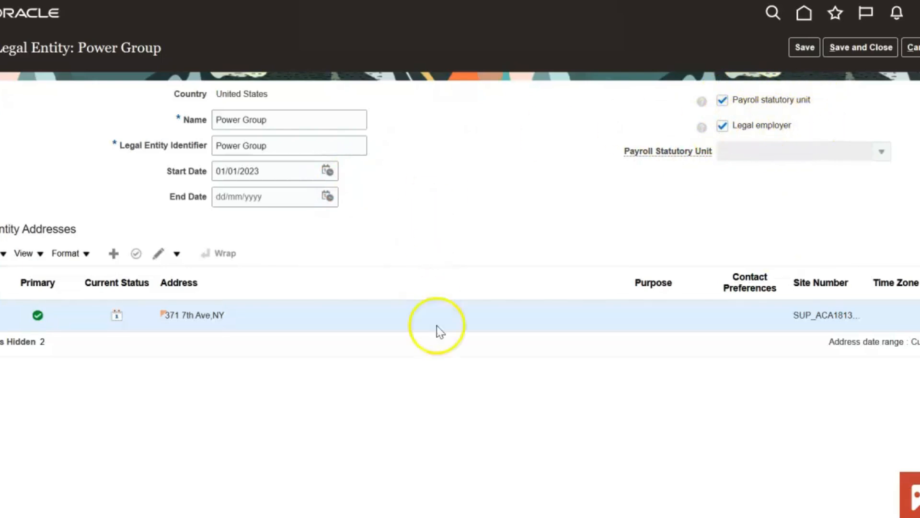
mouse_move(482, 517)
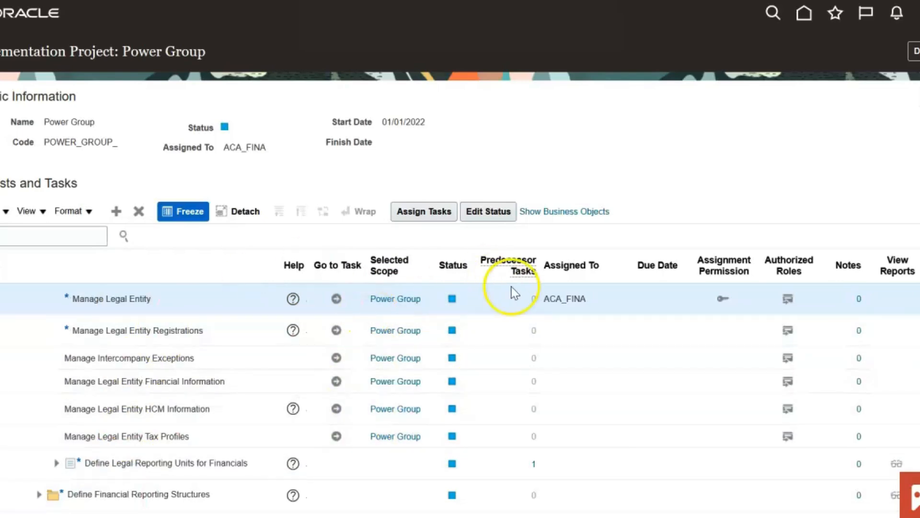
Review the Power Group registration in the Manage Legal Entity Registrations task, then return to the project without changing it.
left_click(338, 328)
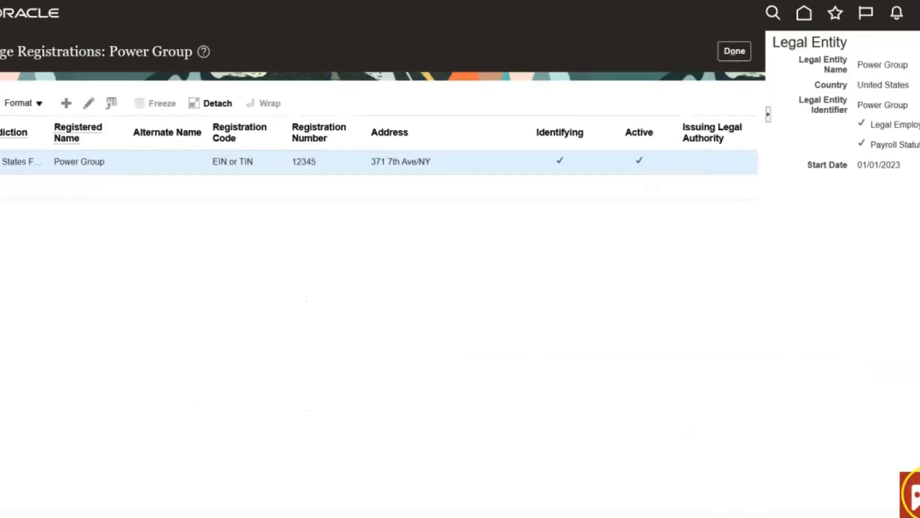
left_click(88, 103)
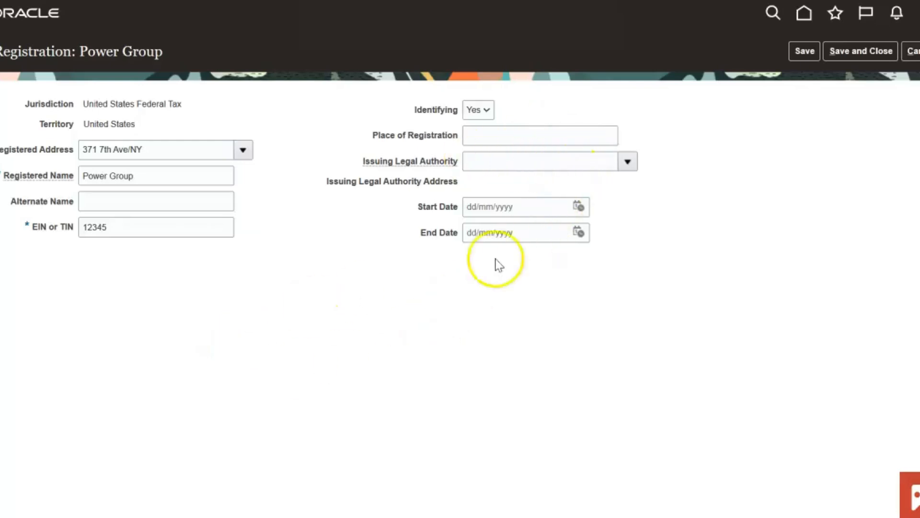
left_click(913, 51)
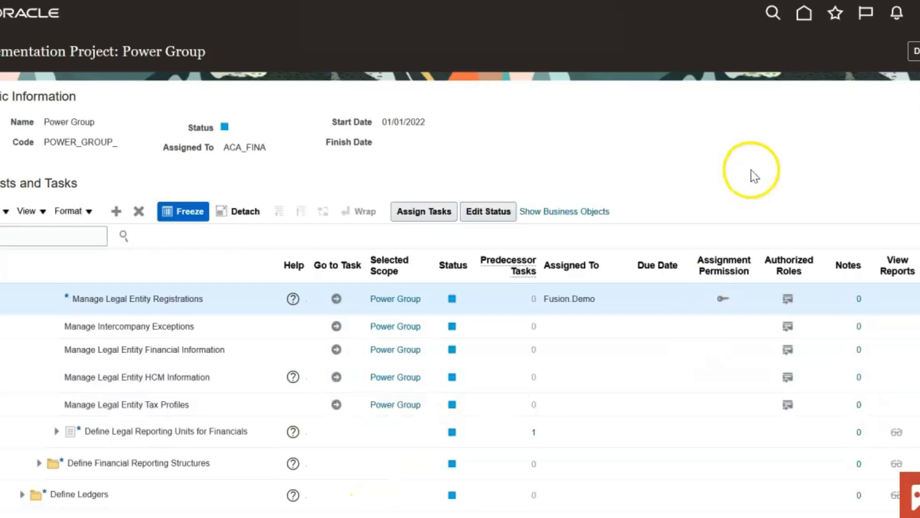
Go to the Manage Legal Reporting Unit task with Power Group as legal entity and Select and Add as the reporting unit scope.
scroll(752, 170, "down", 2)
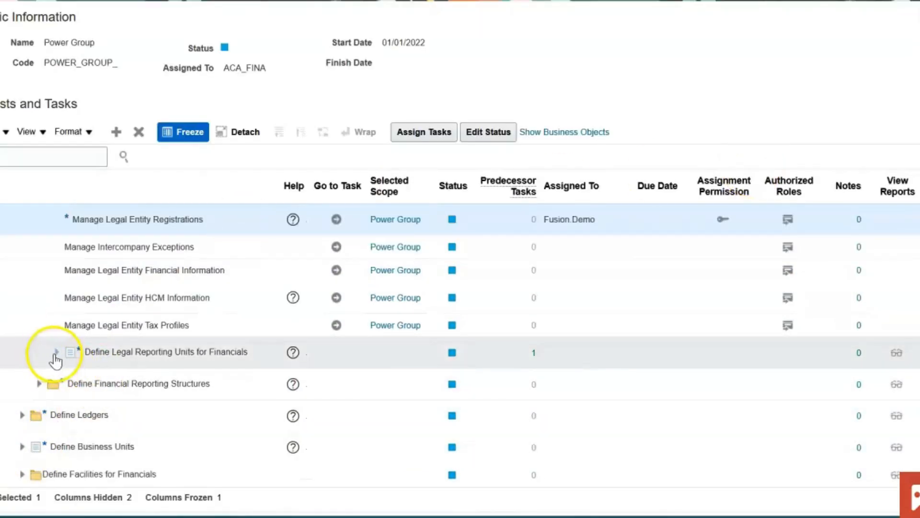
left_click(56, 354)
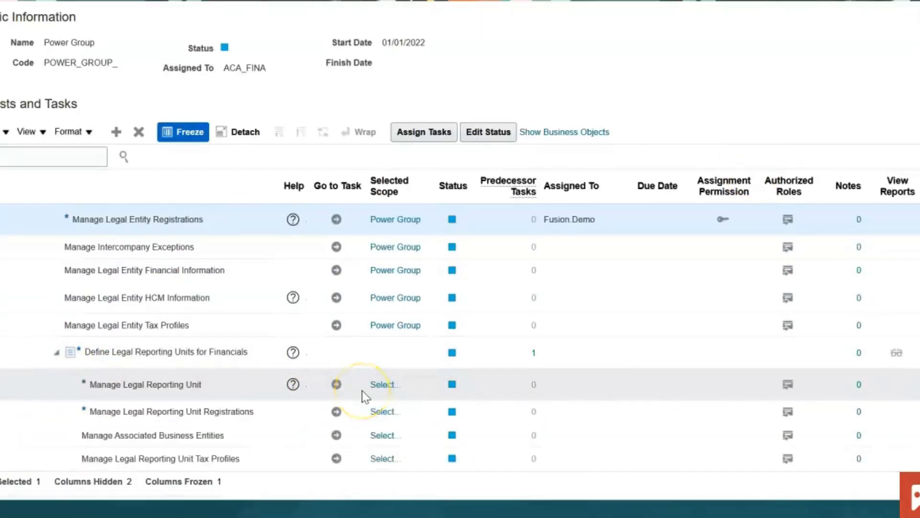
scroll(361, 390, "down", 2)
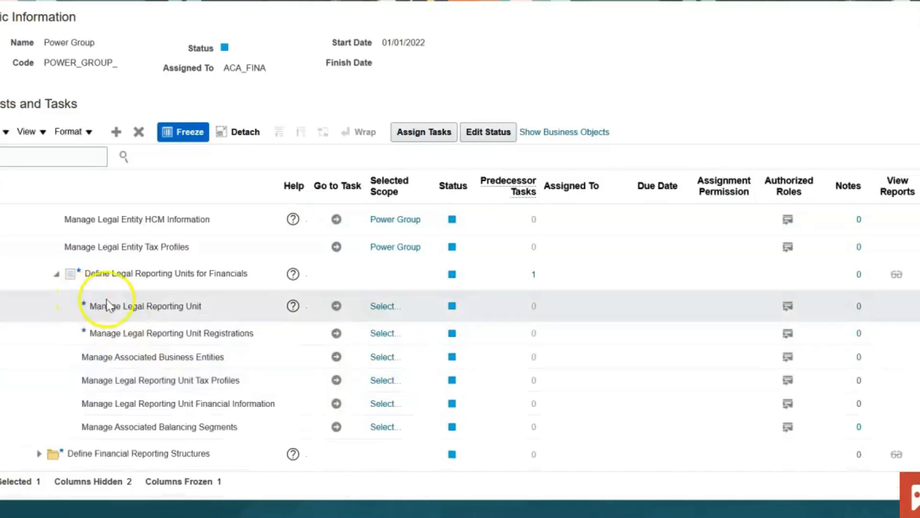
left_click(338, 306)
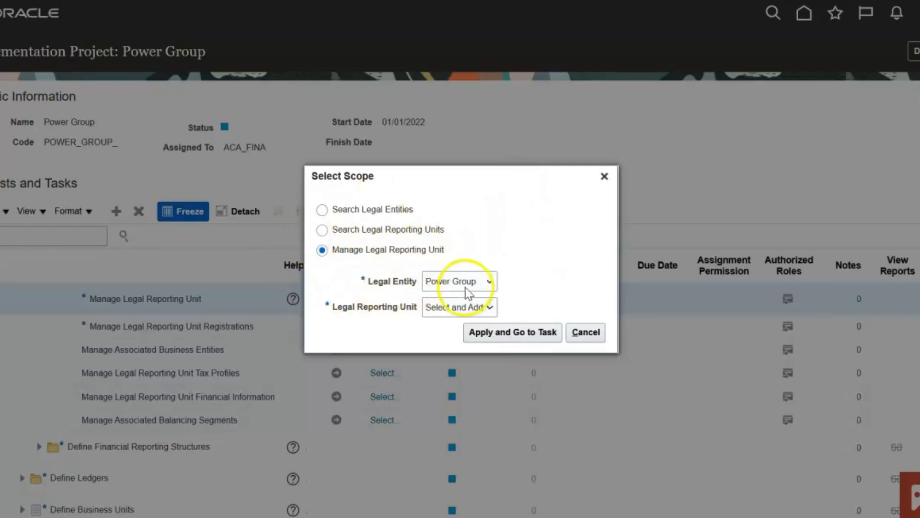
left_click(463, 307)
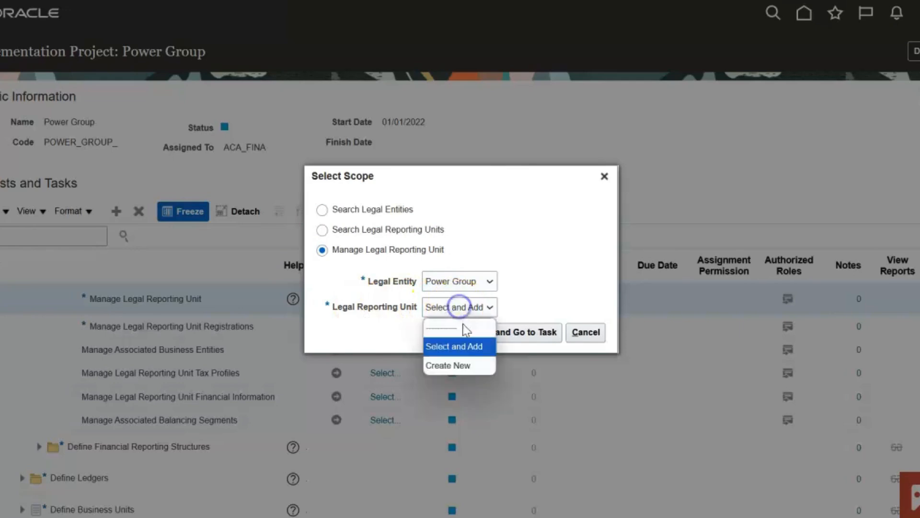
left_click(455, 346)
left_click(504, 333)
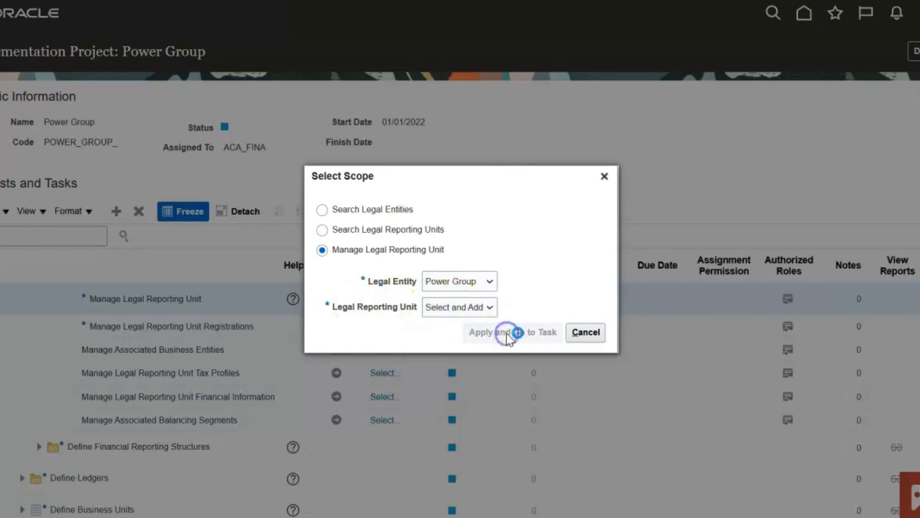
Set the Power Group legal reporting unit as the scope, then save and close its page.
left_click(352, 312)
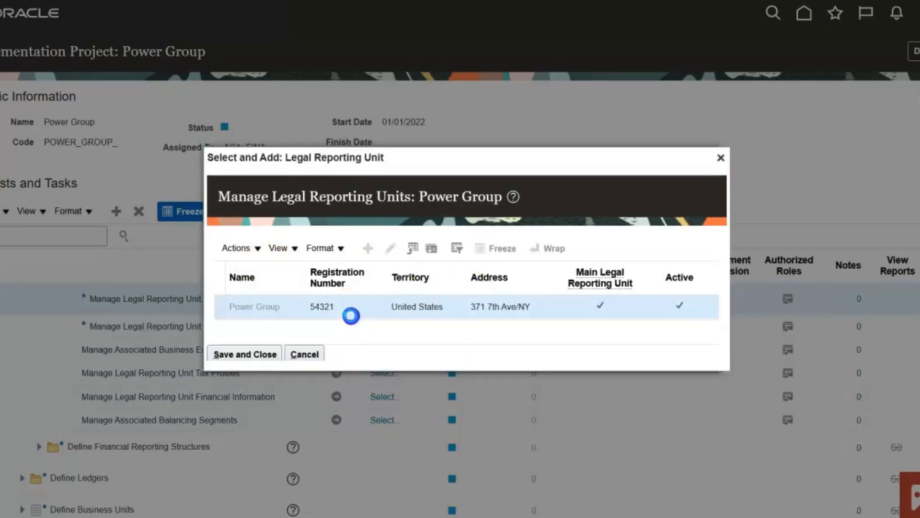
left_click(257, 352)
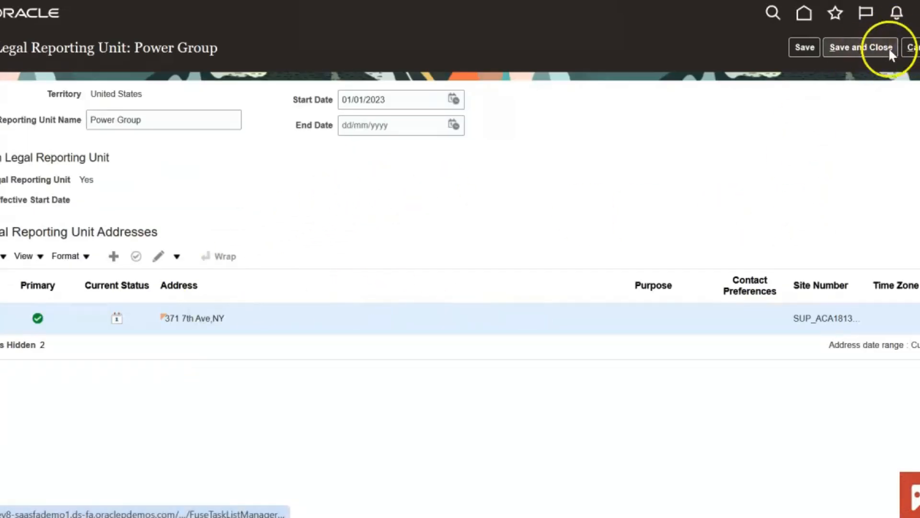
left_click(861, 47)
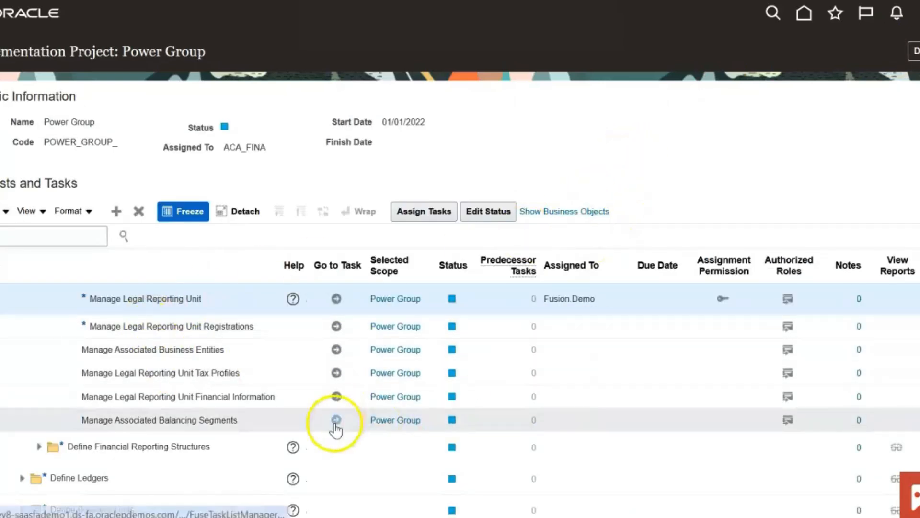
Expand Define Financial Reporting Structures in the project's task list to show its chart of accounts, calendar and currency tasks.
scroll(660, 170, "down", 2)
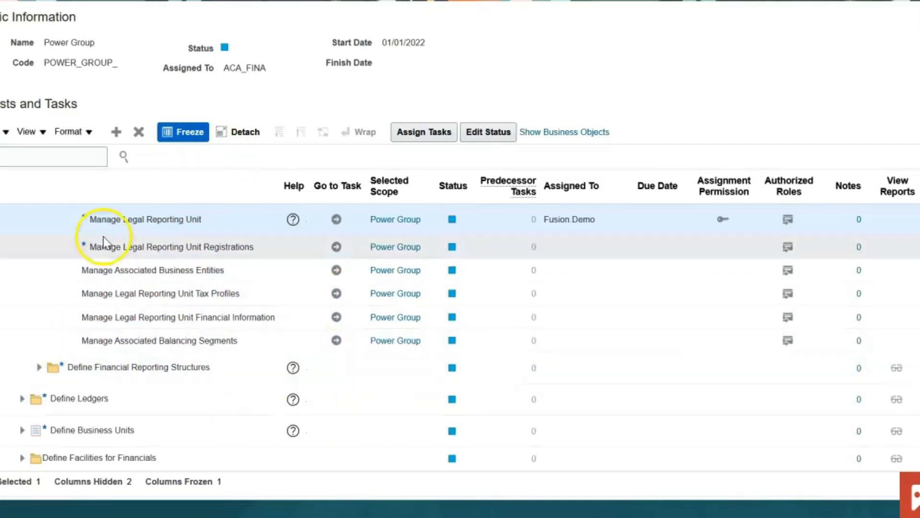
left_click(40, 368)
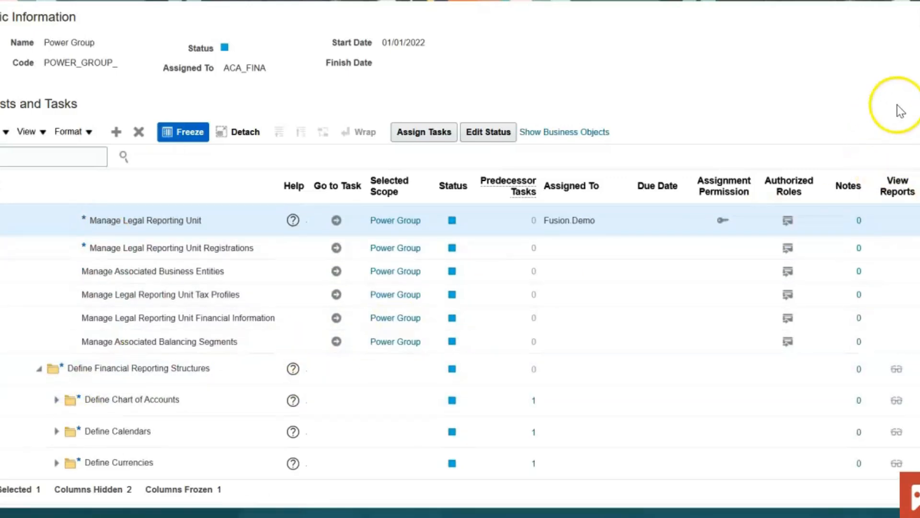
scroll(899, 107, "down", 1)
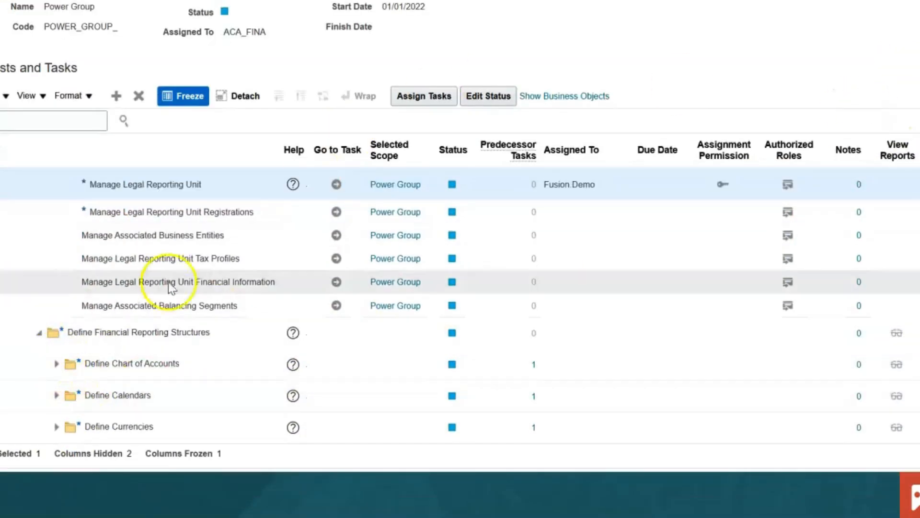